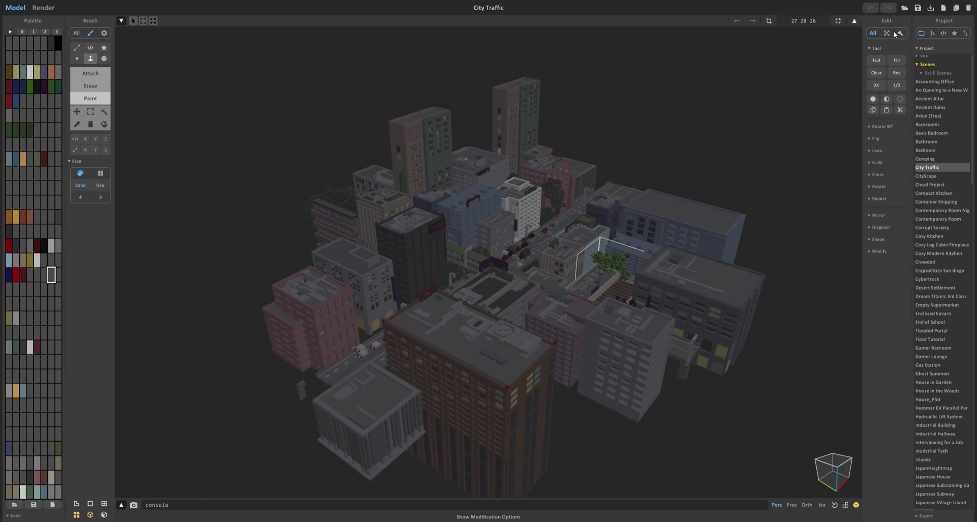
# Switch to the world view of the City Traffic scene and examine its objects from far and near
pyautogui.press('Tab')
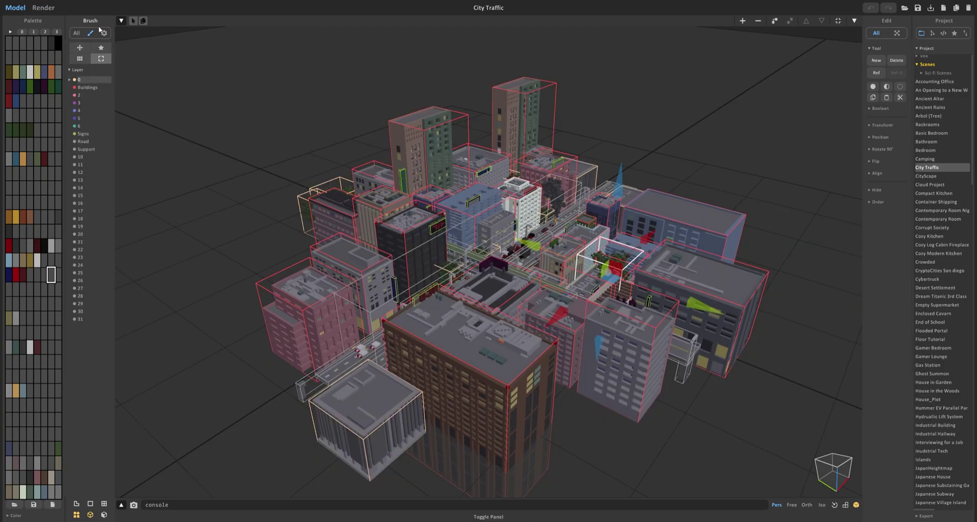
pyautogui.scroll(-3, 454, 221)
pyautogui.scroll(-3, 441, 227)
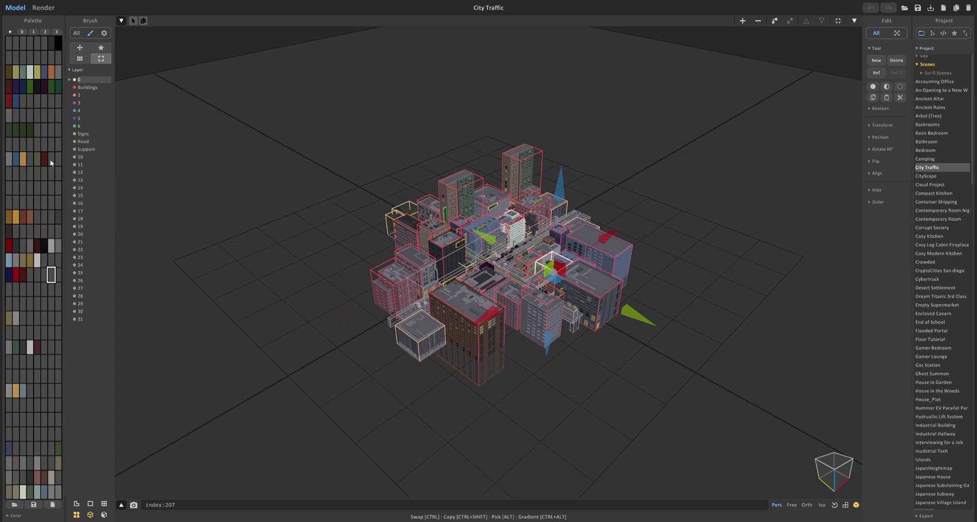
pyautogui.scroll(6, 437, 288)
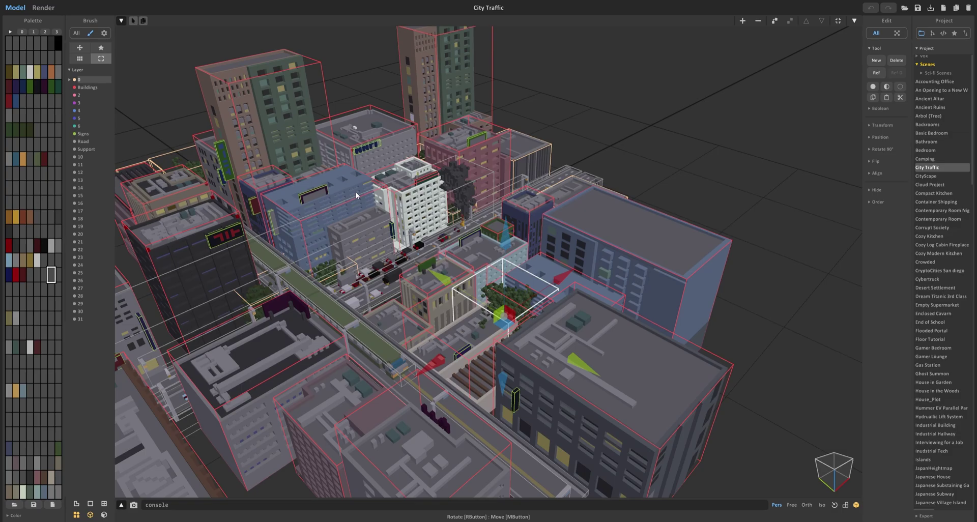
pyautogui.scroll(4, 356, 191)
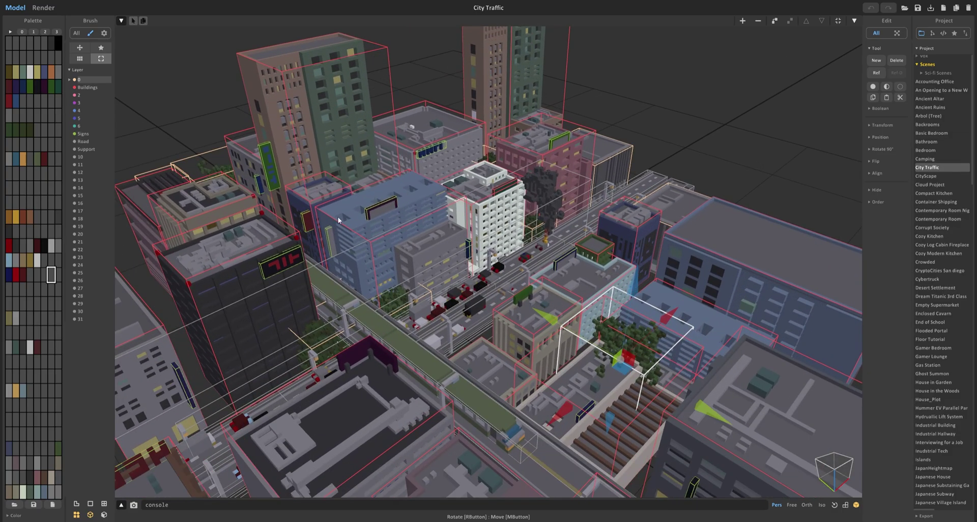
# Open the selected tree object for voxel editing, view it within the dimmed city, and return to the world view
pyautogui.press('Tab')
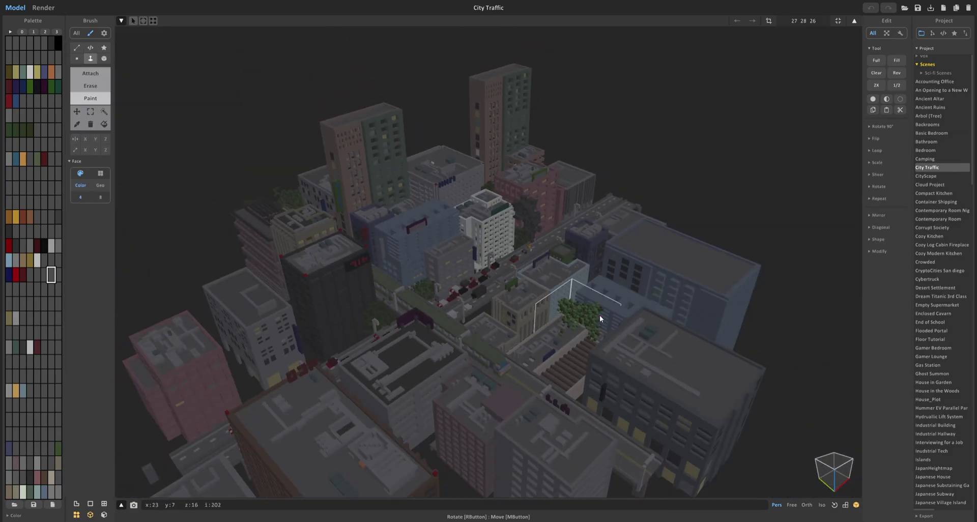
pyautogui.moveTo(599, 318); pyautogui.dragTo(520, 320, button='right')
pyautogui.moveTo(514, 281); pyautogui.dragTo(588, 298, button='right')
pyautogui.press('Tab')
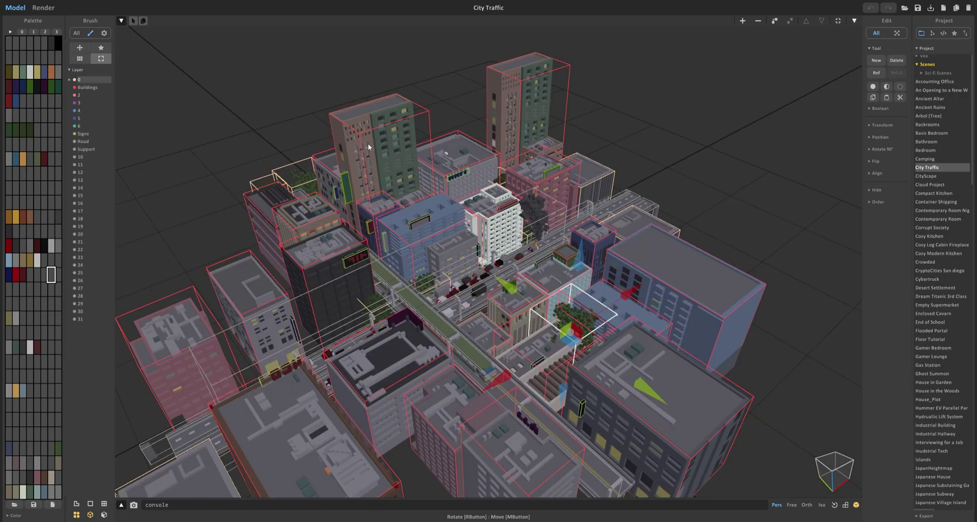
pyautogui.moveTo(369, 147); pyautogui.dragTo(482, 212, button='right')
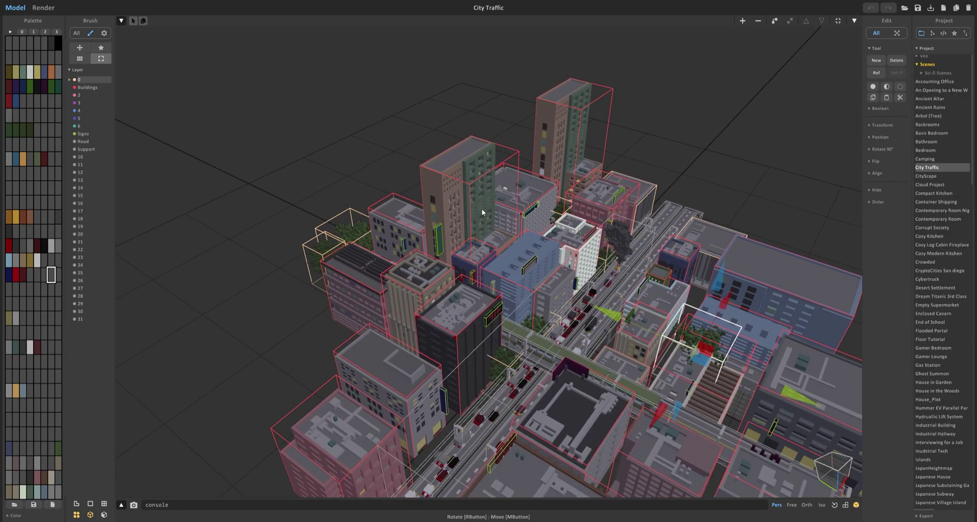
# Enter voxel editing on the tall brown and green tower, toggling between its object view and the world view
pyautogui.doubleClick(464, 184)
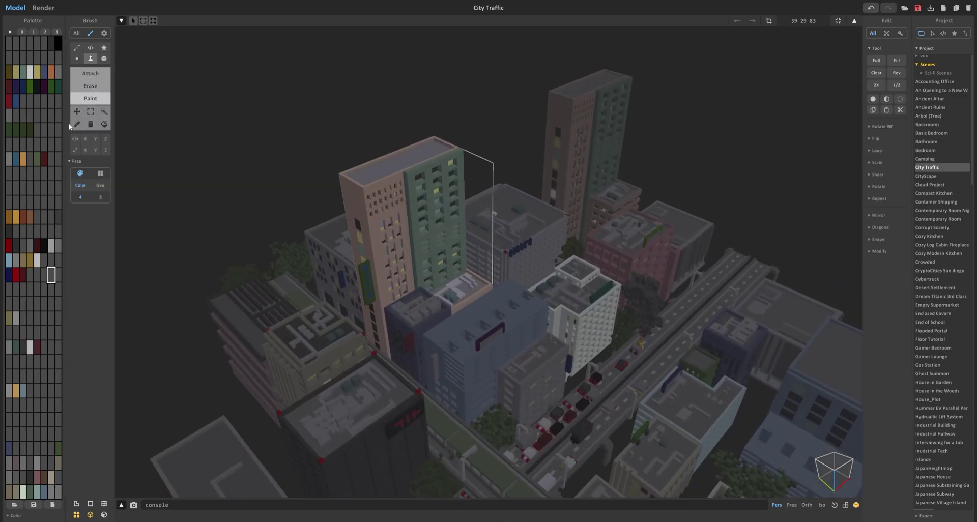
pyautogui.press('Tab')
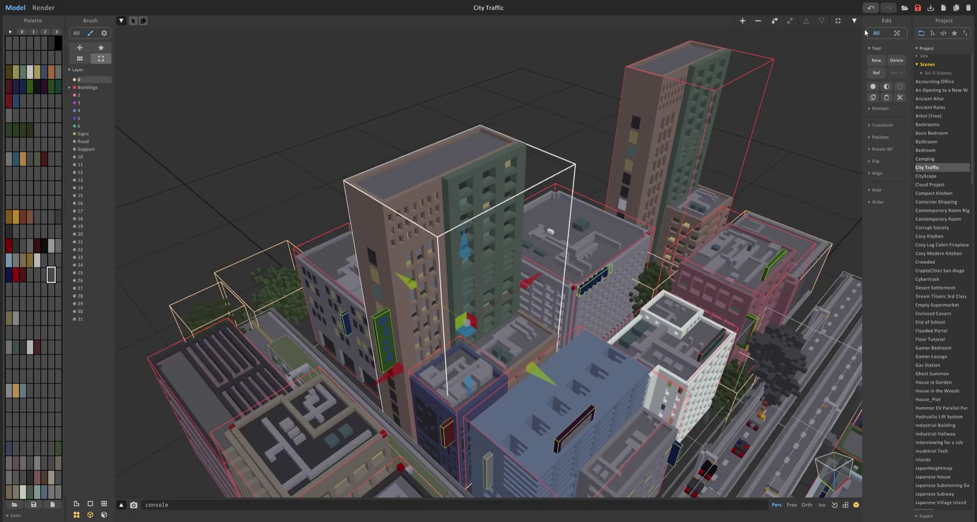
pyautogui.press('Tab')
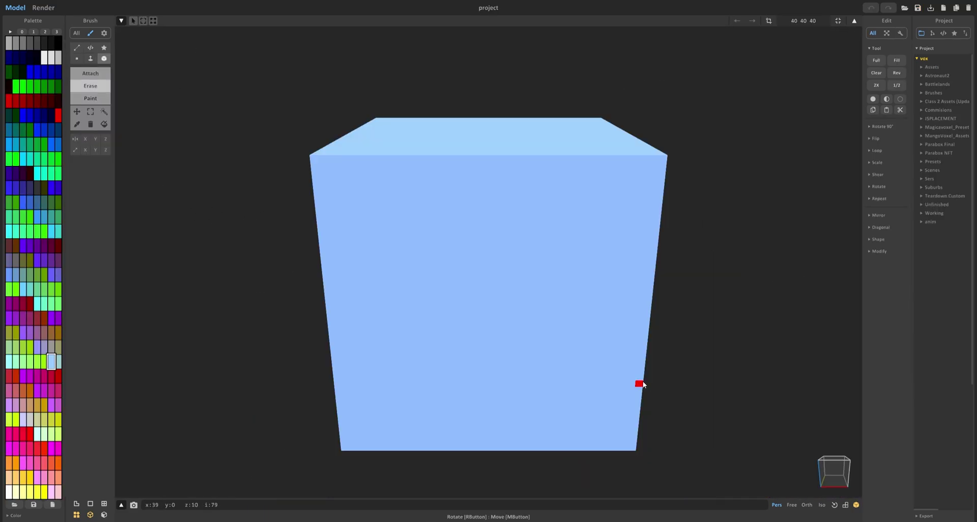
# Fill the whole light blue cube with a bright green palette colour using the paint bucket
pyautogui.moveTo(563, 341); pyautogui.dragTo(439, 364, button='right')
pyautogui.scroll(-3, 438, 364)
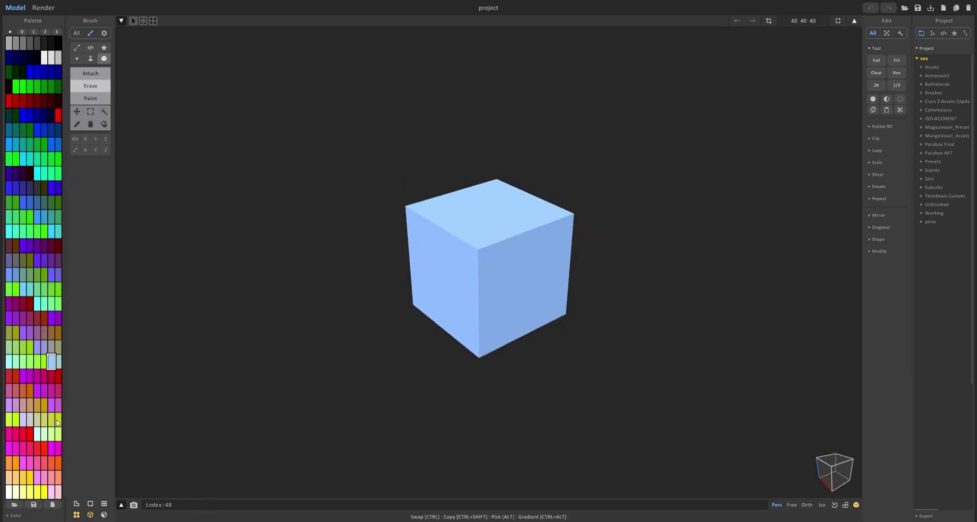
pyautogui.click(37, 350)
pyautogui.click(37, 160)
pyautogui.click(104, 124)
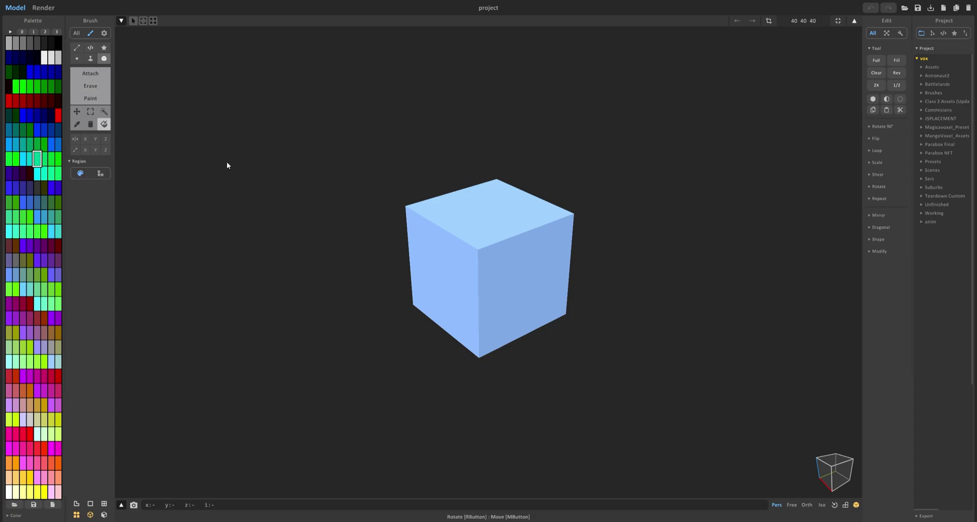
pyautogui.click(438, 244)
# Recolour the whole cube with cyan and finally with dark purple from the palette
pyautogui.click(23, 159)
pyautogui.click(460, 246)
pyautogui.scroll(-3, 357, 274)
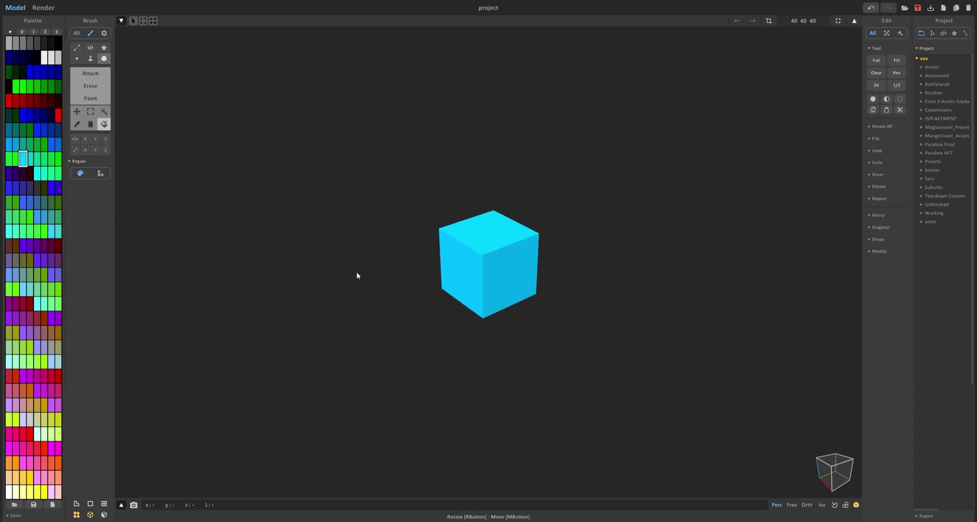
pyautogui.click(45, 246)
pyautogui.click(475, 298)
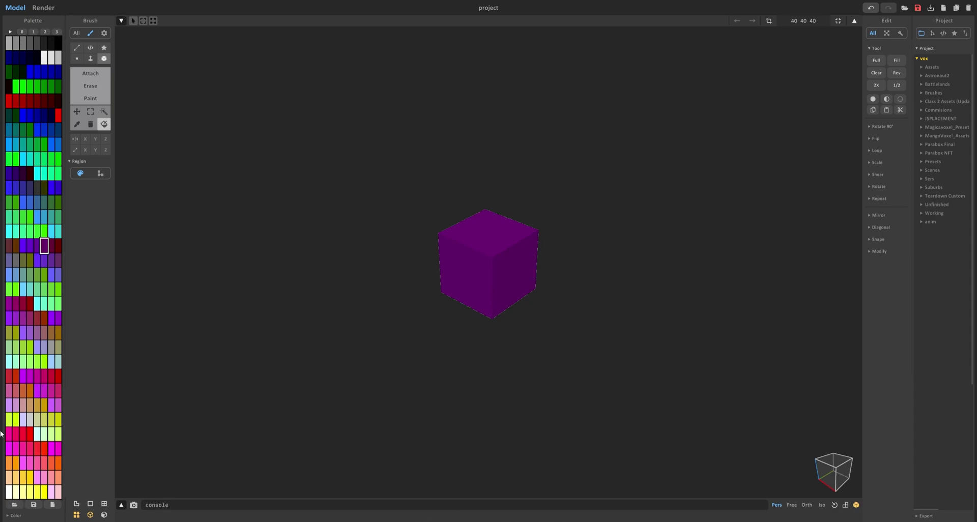
# Try default palettes 1 and 2 on the cube and leave default palette 3 loaded
pyautogui.click(34, 32)
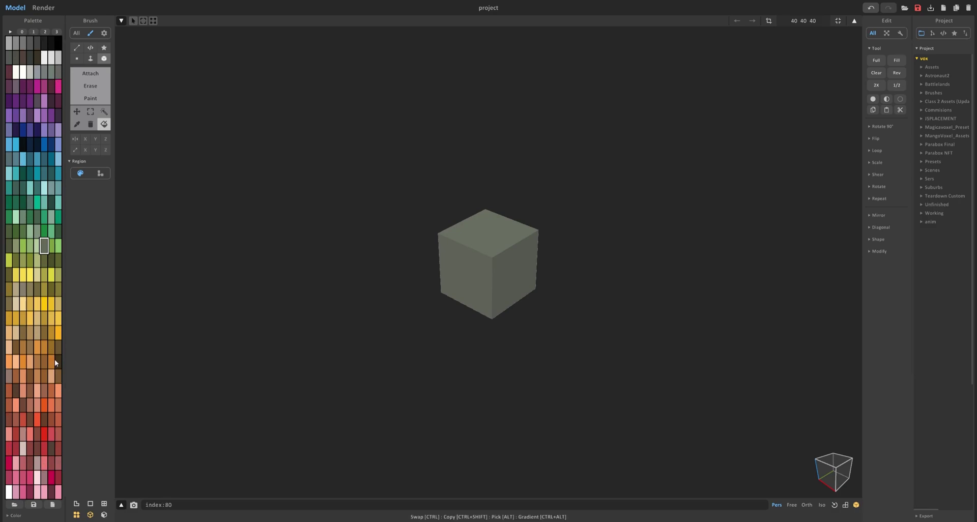
pyautogui.click(45, 32)
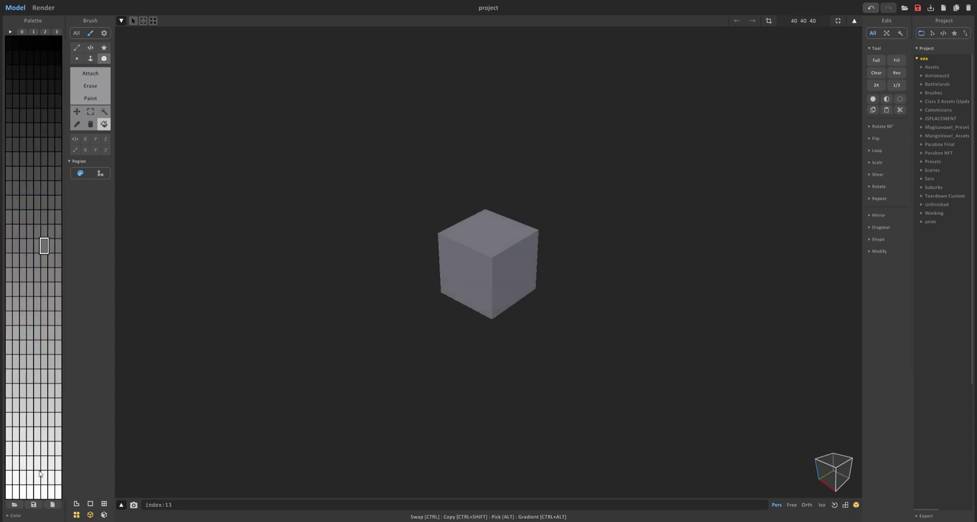
pyautogui.click(56, 32)
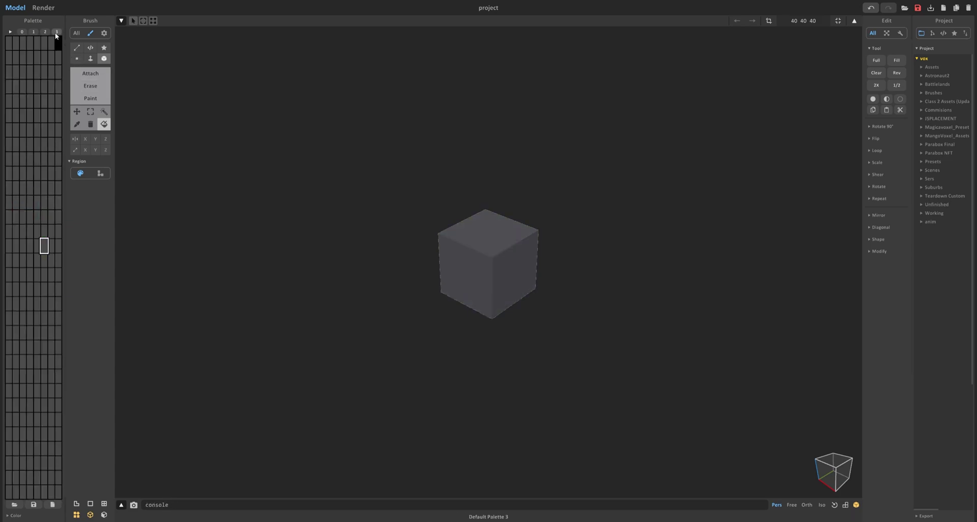
# Turn a grey swatch of the empty palette olive by adjusting its saturation, value and hue
pyautogui.click(9, 46)
pyautogui.click(31, 116)
pyautogui.click(13, 515)
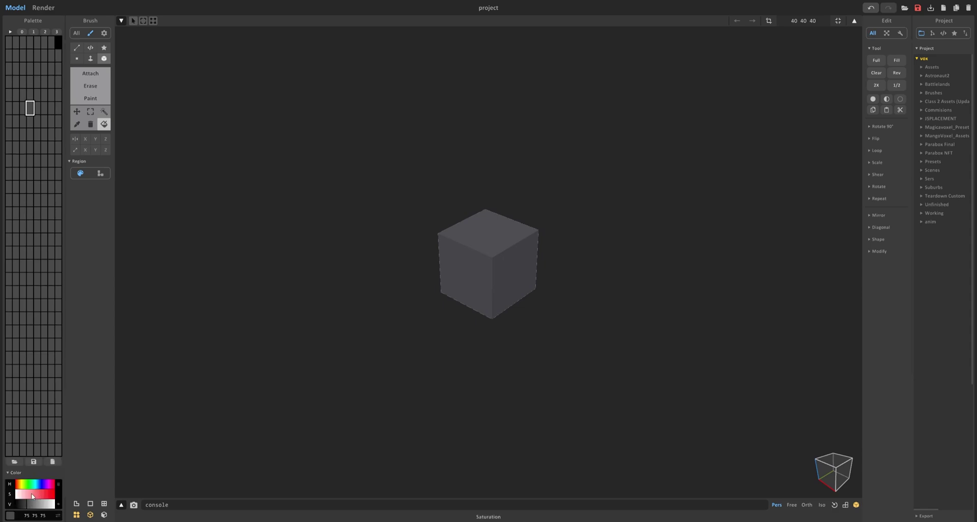
pyautogui.click(32, 491)
pyautogui.click(34, 501)
pyautogui.click(22, 484)
# Show the olive swatch's colour code in hexadecimal instead of RGB and brighten the swatch slightly
pyautogui.click(36, 516)
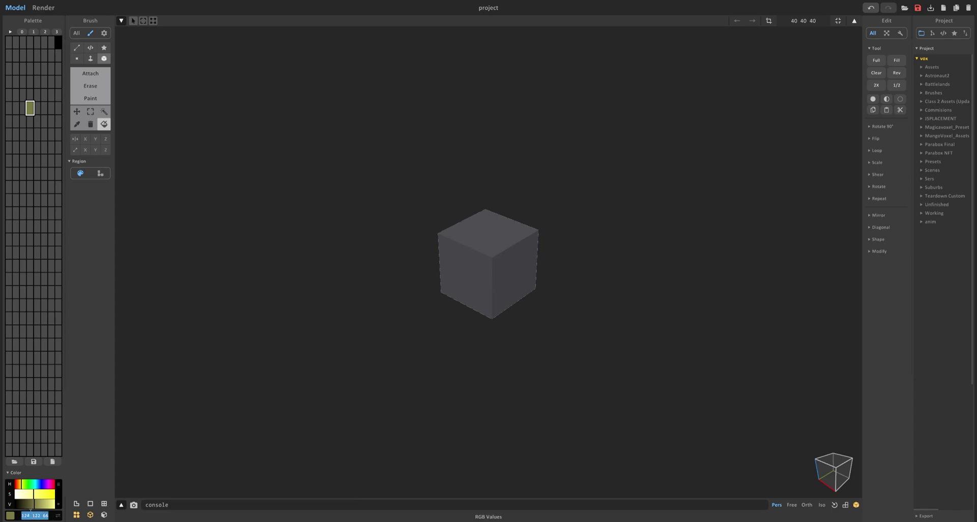
pyautogui.click(57, 516)
pyautogui.click(37, 504)
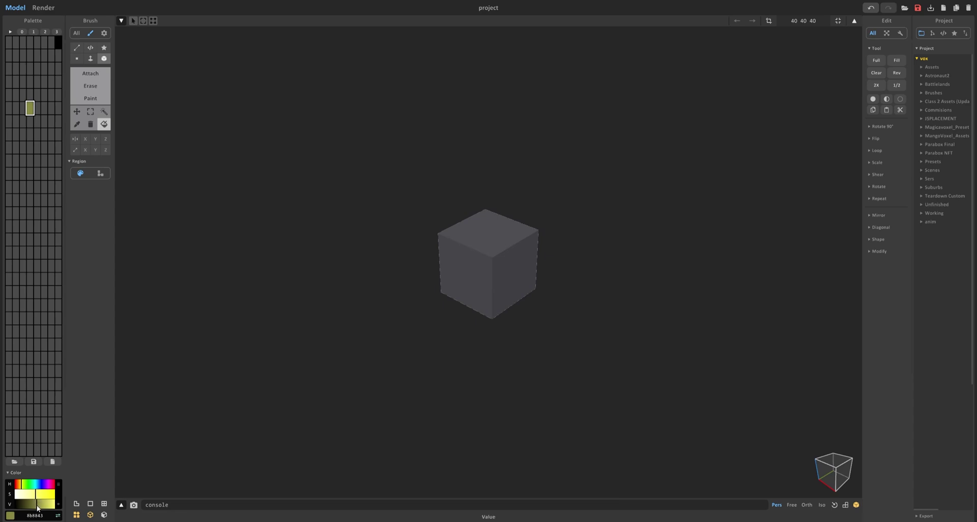
pyautogui.click(58, 505)
pyautogui.click(58, 506)
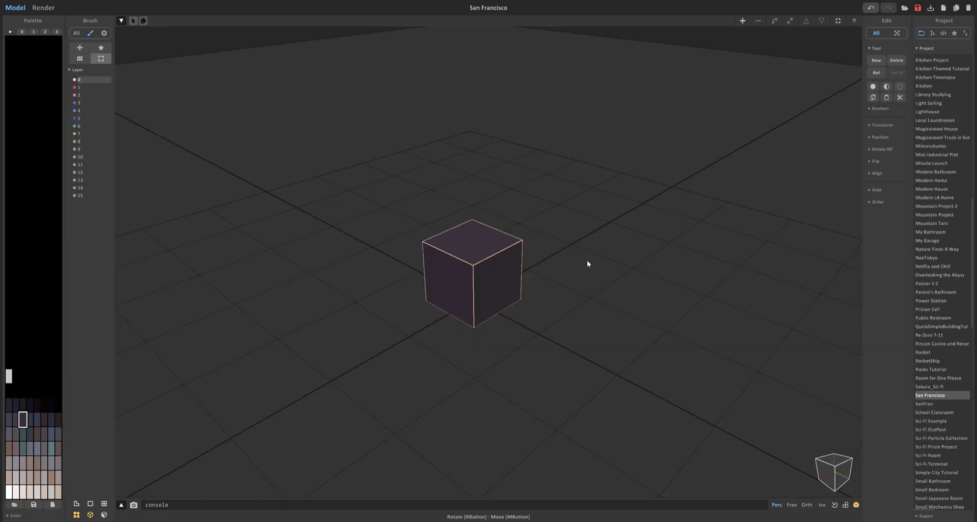
# Render the single dark cube in the San Francisco project and view it from another side
pyautogui.click(43, 8)
pyautogui.moveTo(481, 313); pyautogui.dragTo(397, 282, button='middle')
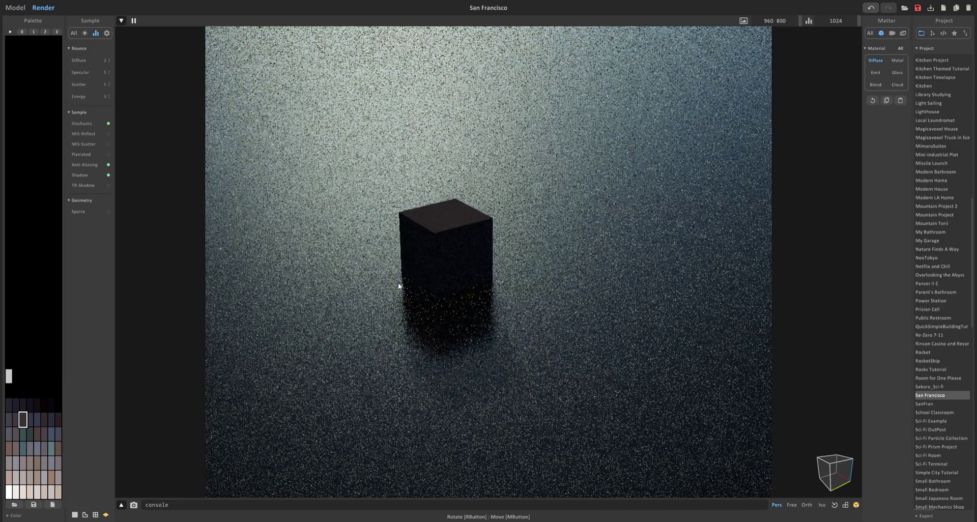
pyautogui.moveTo(398, 288); pyautogui.dragTo(473, 285, button='right')
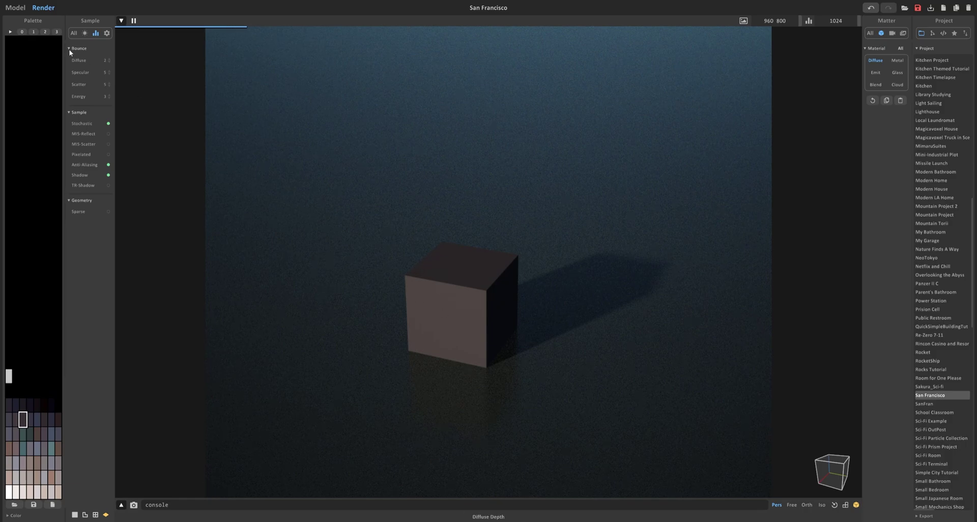
# Return to the San Francisco city model, render it, and toggle the Sparse geometry option for large spaces
pyautogui.click(23, 11)
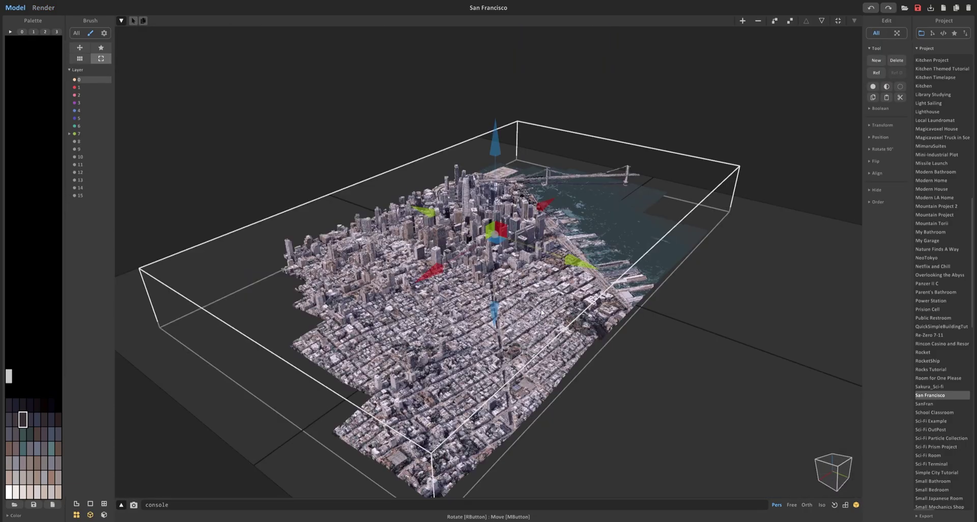
pyautogui.moveTo(541, 312); pyautogui.dragTo(387, 316, button='right')
pyautogui.click(43, 8)
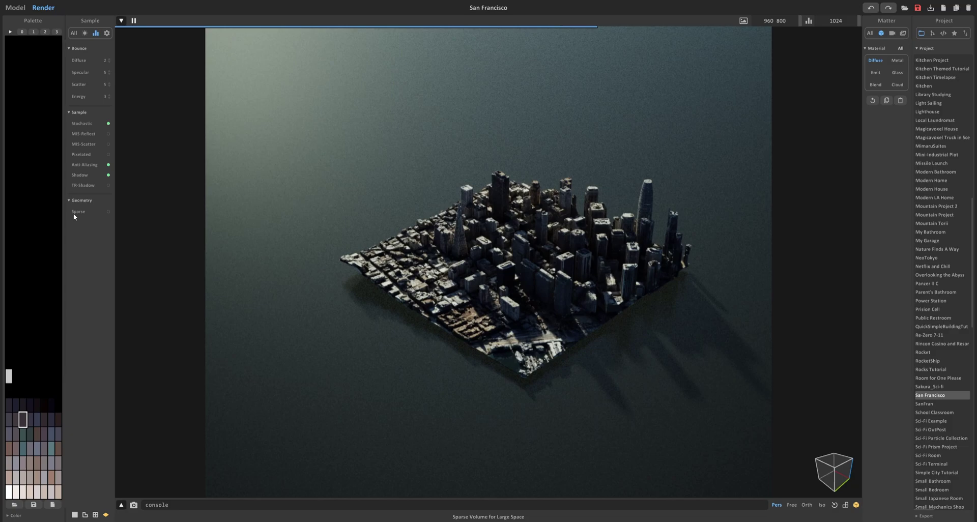
pyautogui.click(108, 212)
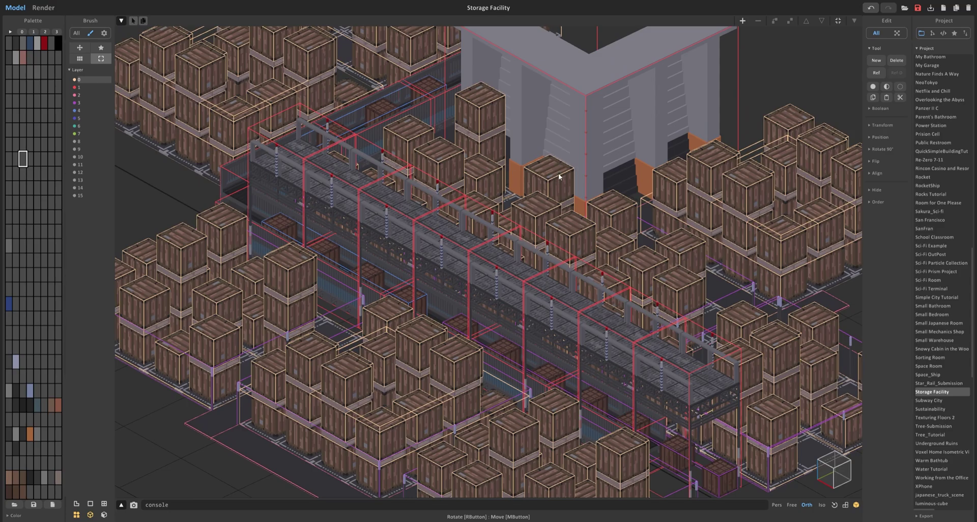
# Select the wooden crate beside the grey building's corner in the Storage Facility scene and examine it from several sides
pyautogui.click(554, 177)
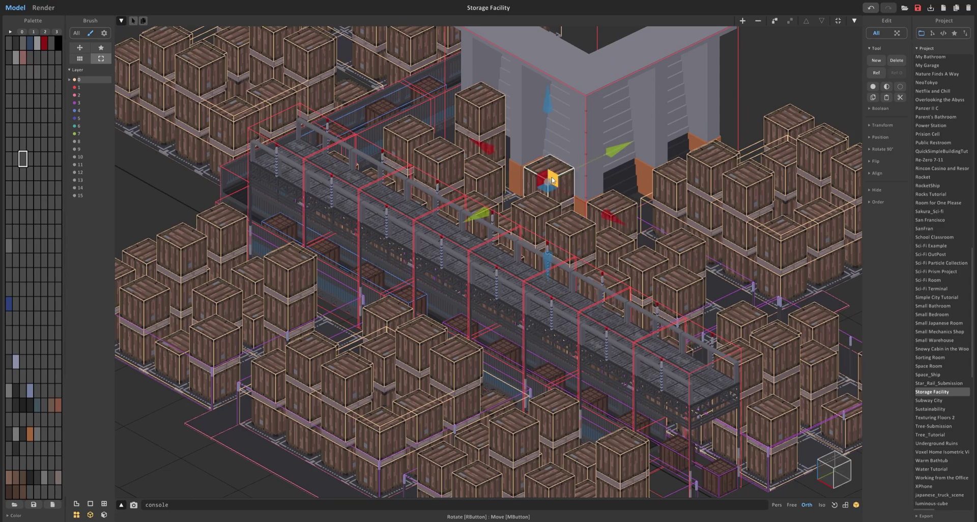
pyautogui.moveTo(648, 309); pyautogui.dragTo(600, 302, button='right')
pyautogui.scroll(5, 448, 353)
pyautogui.moveTo(610, 300); pyautogui.dragTo(497, 329, button='middle')
pyautogui.scroll(5, 448, 353)
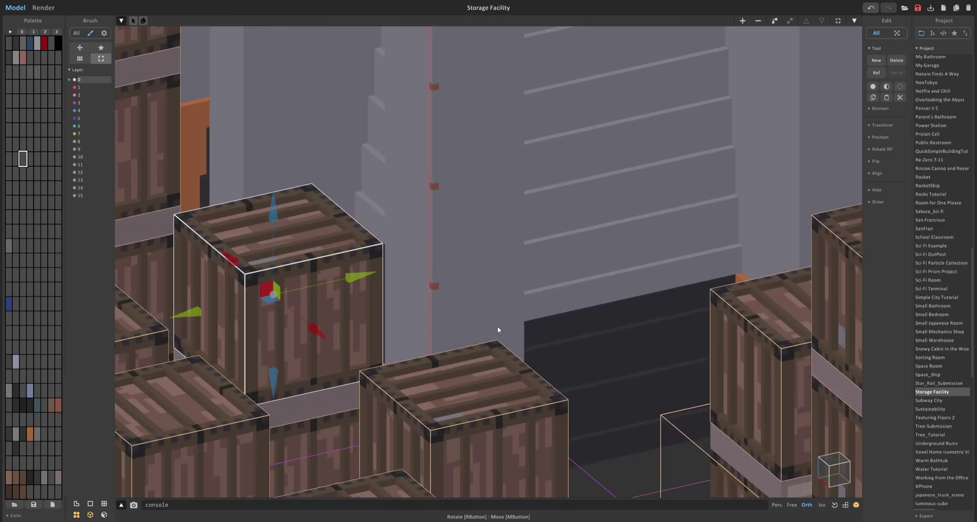
pyautogui.moveTo(497, 329); pyautogui.dragTo(463, 324, button='right')
pyautogui.moveTo(636, 321); pyautogui.dragTo(444, 359, button='middle')
pyautogui.scroll(2, 445, 359)
pyautogui.moveTo(522, 345); pyautogui.dragTo(500, 339, button='right')
pyautogui.moveTo(712, 336); pyautogui.dragTo(465, 307, button='middle')
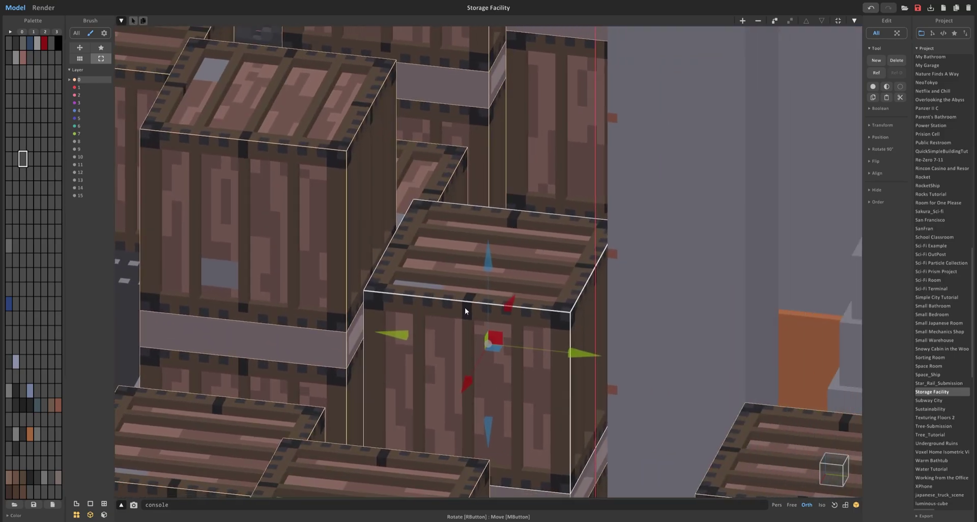
pyautogui.scroll(-3, 465, 307)
pyautogui.moveTo(465, 307); pyautogui.dragTo(421, 329, button='right')
pyautogui.scroll(-3, 442, 311)
pyautogui.scroll(-3, 421, 329)
pyautogui.scroll(-3, 421, 330)
pyautogui.moveTo(421, 329); pyautogui.dragTo(529, 318, button='middle')
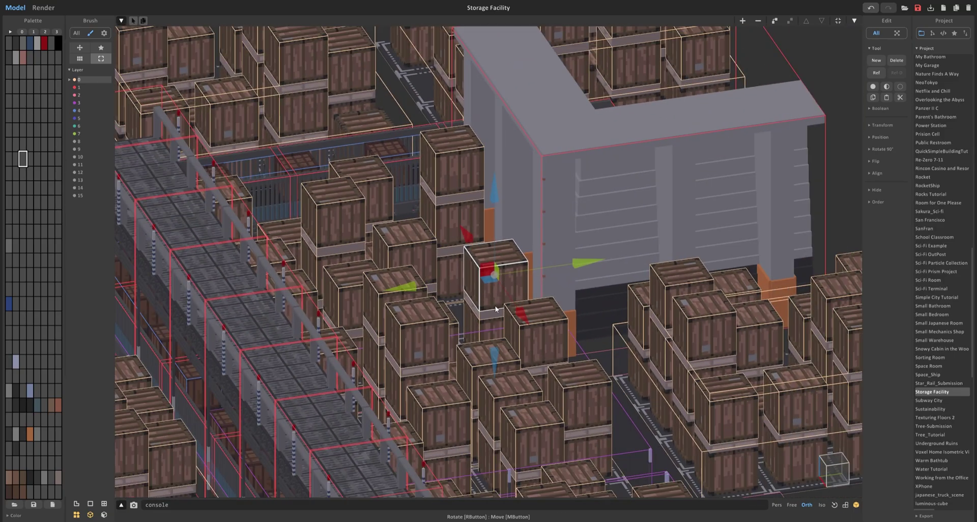
pyautogui.moveTo(529, 318); pyautogui.dragTo(420, 351, button='right')
pyautogui.moveTo(419, 351); pyautogui.dragTo(598, 372, button='middle')
pyautogui.scroll(3, 598, 372)
pyautogui.moveTo(597, 369); pyautogui.dragTo(483, 336, button='right')
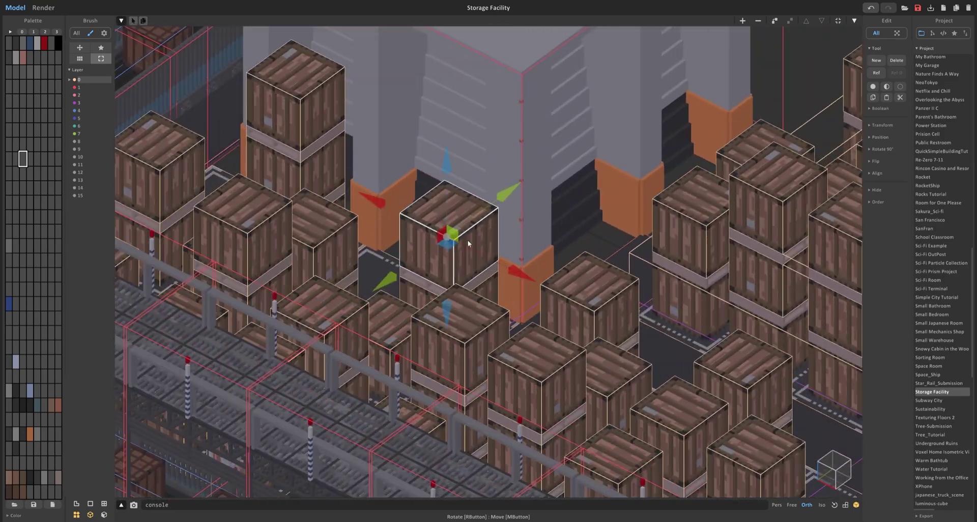
pyautogui.moveTo(410, 328); pyautogui.dragTo(546, 266, button='right')
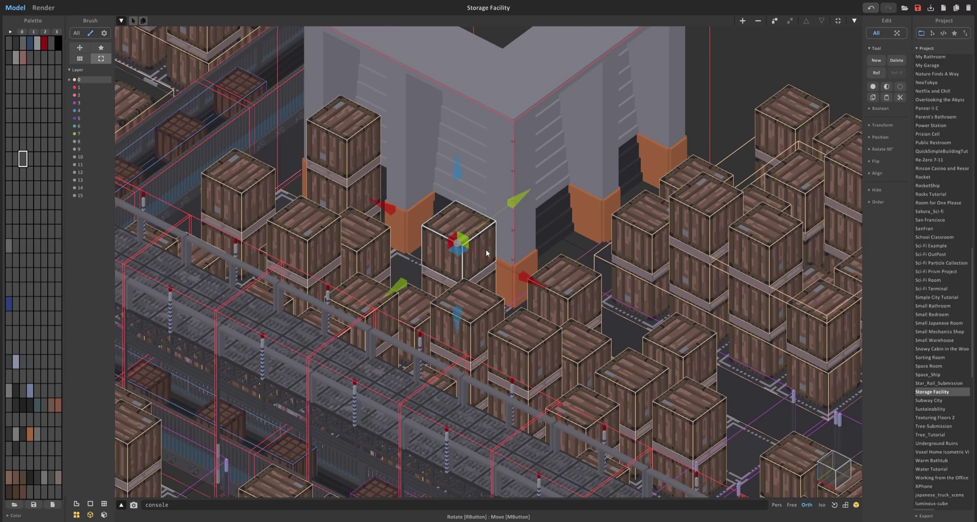
# Open the selected wooden crate for voxel editing
pyautogui.scroll(5, 476, 248)
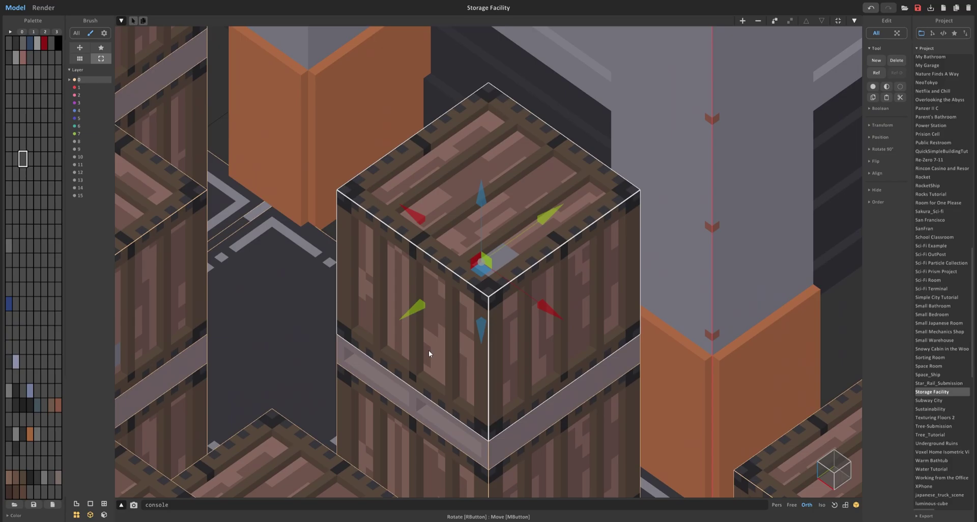
pyautogui.moveTo(428, 350); pyautogui.dragTo(485, 258, button='right')
pyautogui.moveTo(541, 328); pyautogui.dragTo(471, 269, button='right')
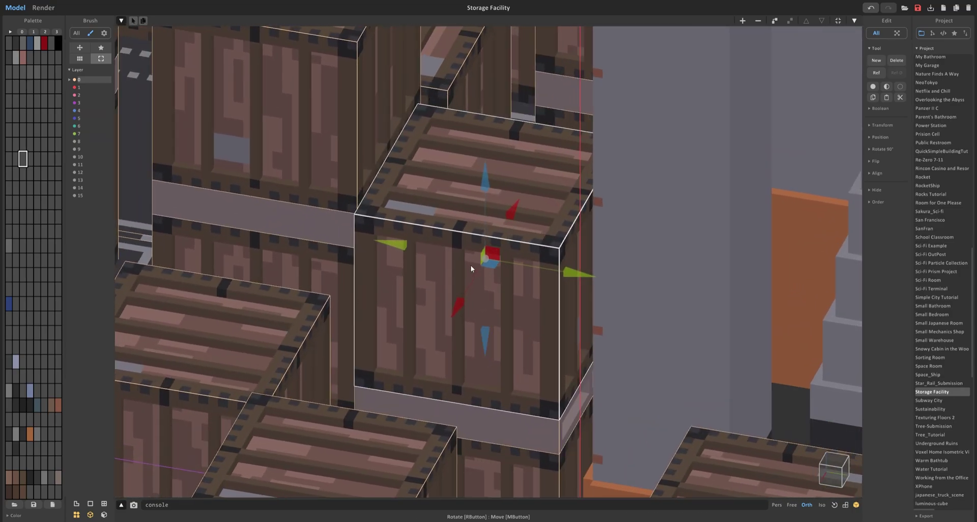
pyautogui.press('Tab')
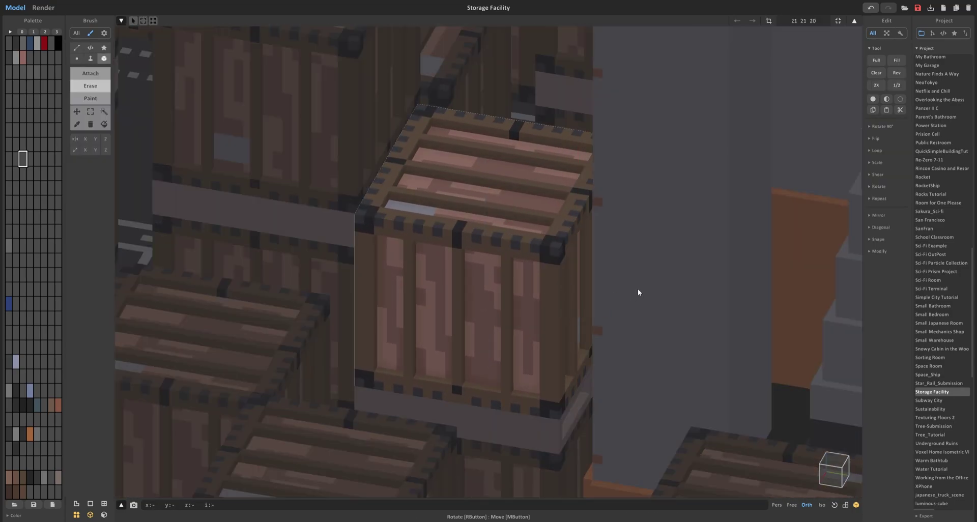
# Examine the crate opened for voxel editing up close and within the surrounding storage yard
pyautogui.moveTo(594, 330); pyautogui.dragTo(568, 332, button='middle')
pyautogui.scroll(2, 566, 332)
pyautogui.click(37, 203)
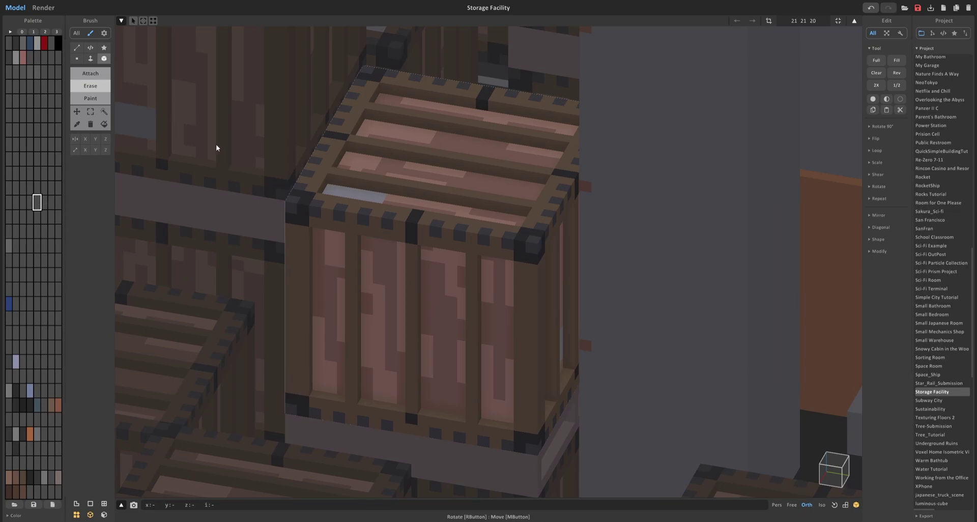
pyautogui.moveTo(595, 289); pyautogui.dragTo(556, 248, button='right')
pyautogui.scroll(1, 557, 285)
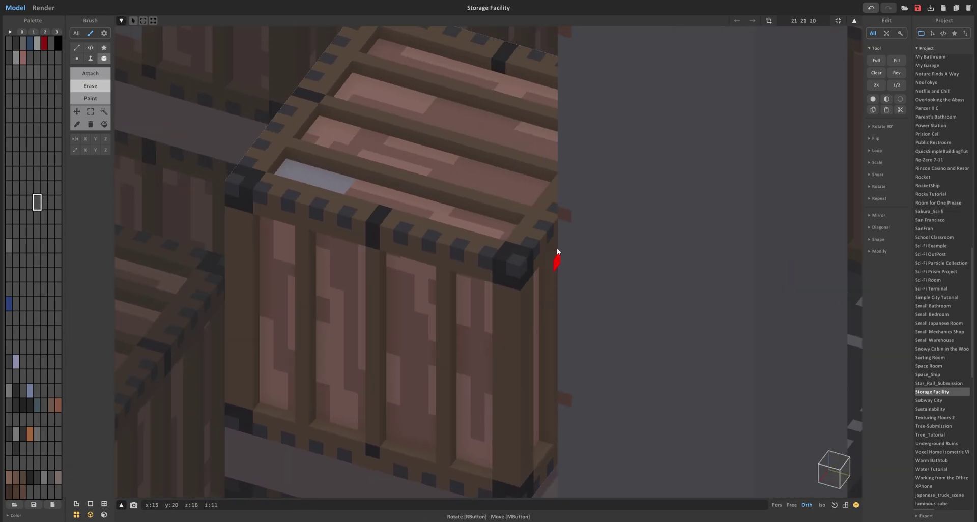
pyautogui.scroll(-8, 590, 344)
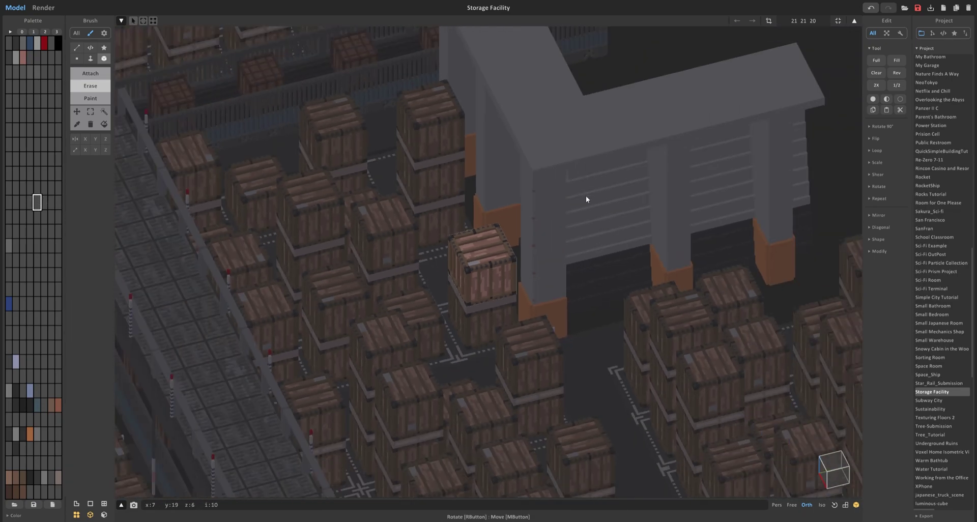
pyautogui.scroll(5, 528, 242)
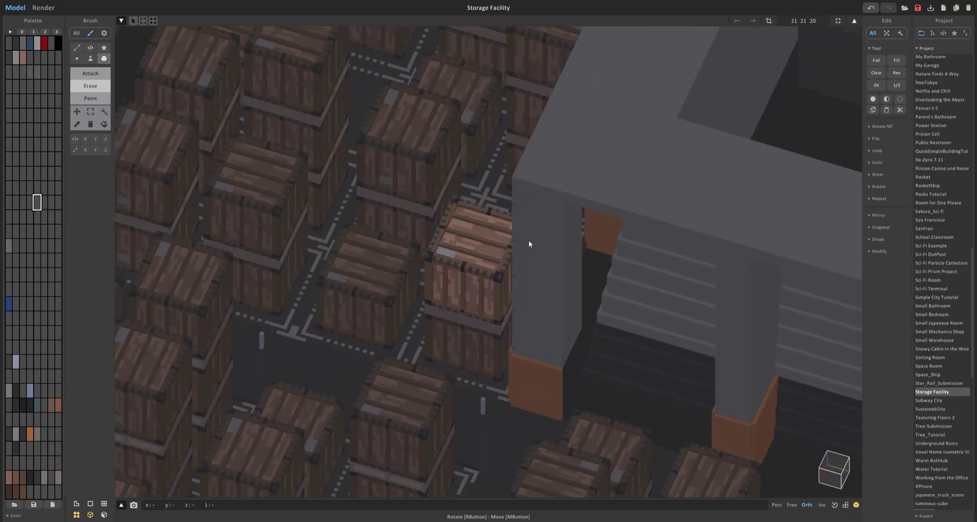
# Switch the camera to perspective and inspect the crate's slatted sides up close
pyautogui.click(776, 504)
pyautogui.scroll(6, 619, 358)
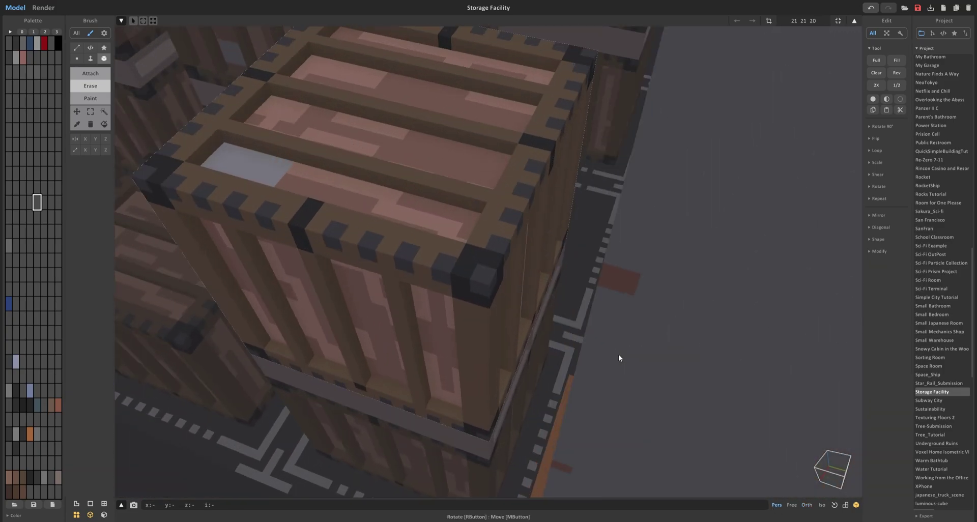
pyautogui.scroll(10, 576, 359)
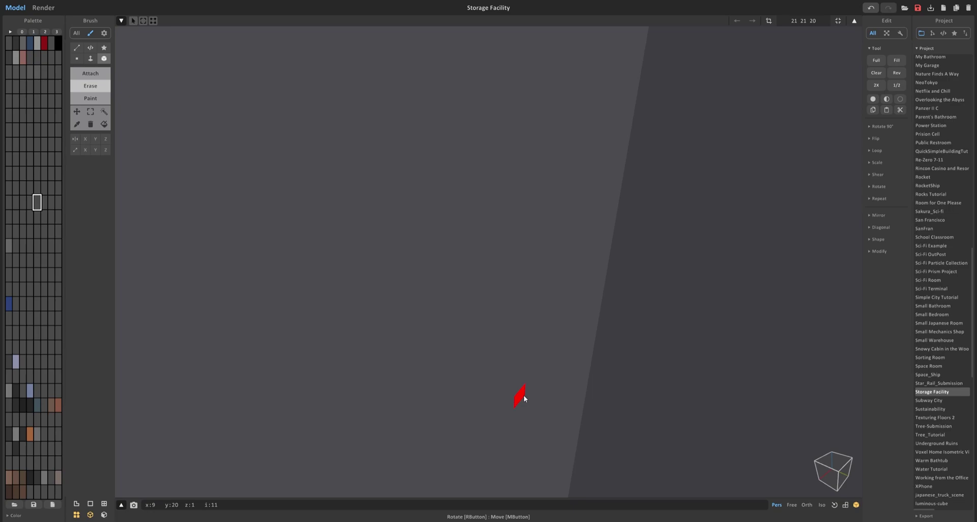
pyautogui.scroll(-10, 380, 359)
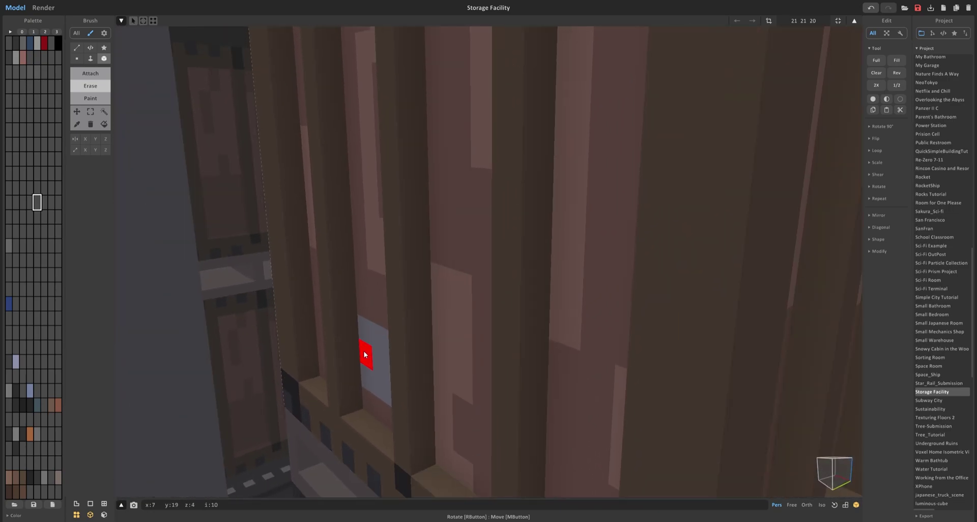
pyautogui.moveTo(373, 346); pyautogui.dragTo(426, 346, button='right')
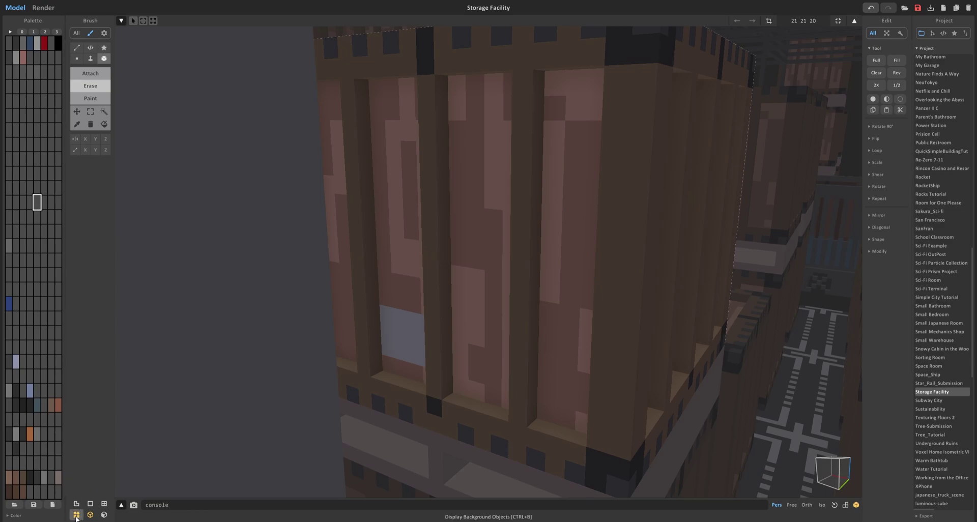
# Hide the background objects and view the isolated crate from another side
pyautogui.click(76, 515)
pyautogui.scroll(-5, 382, 346)
pyautogui.moveTo(427, 332); pyautogui.dragTo(465, 274, button='right')
pyautogui.scroll(-8, 509, 337)
pyautogui.scroll(6, 356, 356)
pyautogui.scroll(5, 464, 285)
pyautogui.scroll(3, 413, 267)
# Set an empty palette swatch to the dark red colour 144 62 62
pyautogui.click(19, 173)
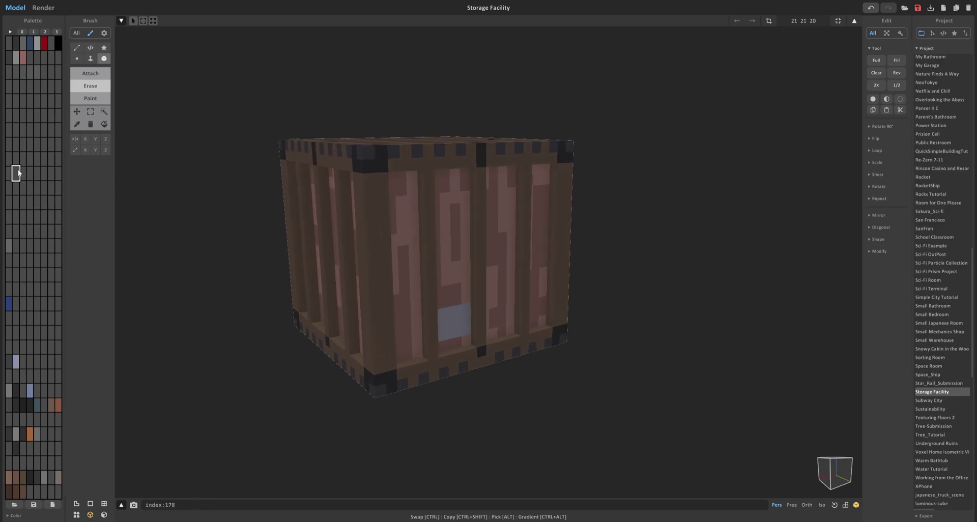
pyautogui.click(14, 515)
pyautogui.click(38, 504)
pyautogui.click(37, 493)
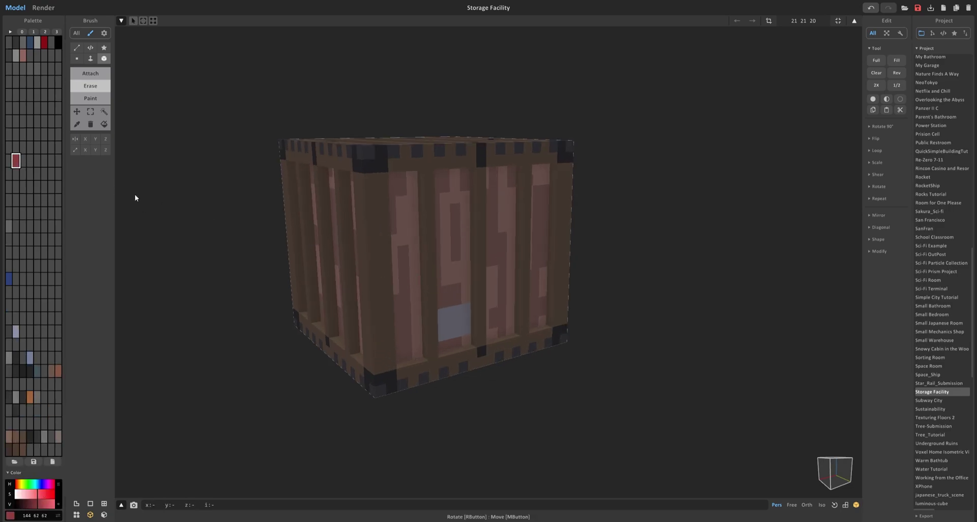
# Paint a dark red box area across the upper part of the crate's slatted side
pyautogui.click(93, 99)
pyautogui.scroll(2, 377, 247)
pyautogui.moveTo(437, 238); pyautogui.dragTo(569, 240)
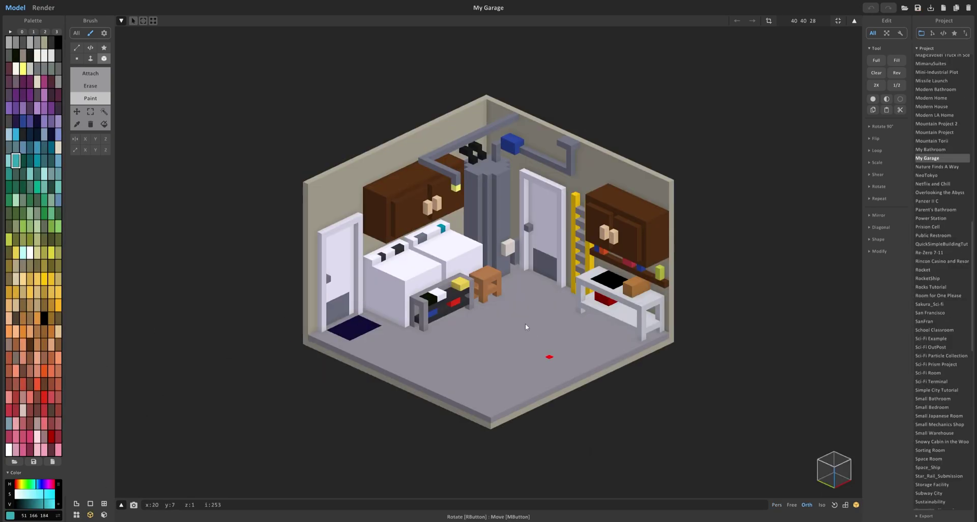
# Examine the My Garage room and its furniture from slightly different angles in voxel editing
pyautogui.moveTo(526, 327)
pyautogui.mouseDown(button='right')
pyautogui.moveTo(482, 316)
pyautogui.moveTo(511, 318)
pyautogui.mouseUp(button='right')
pyautogui.moveTo(434, 334); pyautogui.dragTo(497, 301, button='right')
pyautogui.scroll(-1, 512, 305)
pyautogui.scroll(2, 518, 308)
pyautogui.scroll(2, 557, 309)
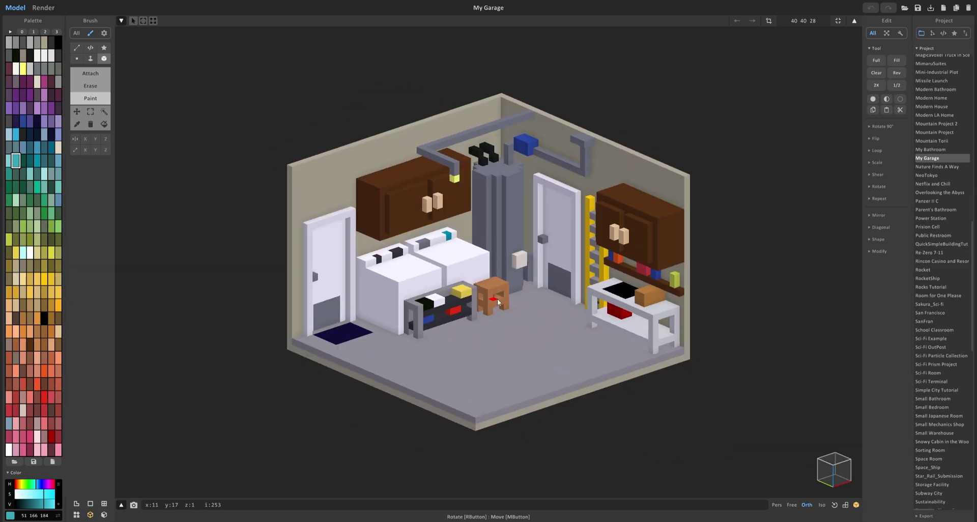
pyautogui.moveTo(496, 299); pyautogui.dragTo(473, 292, button='right')
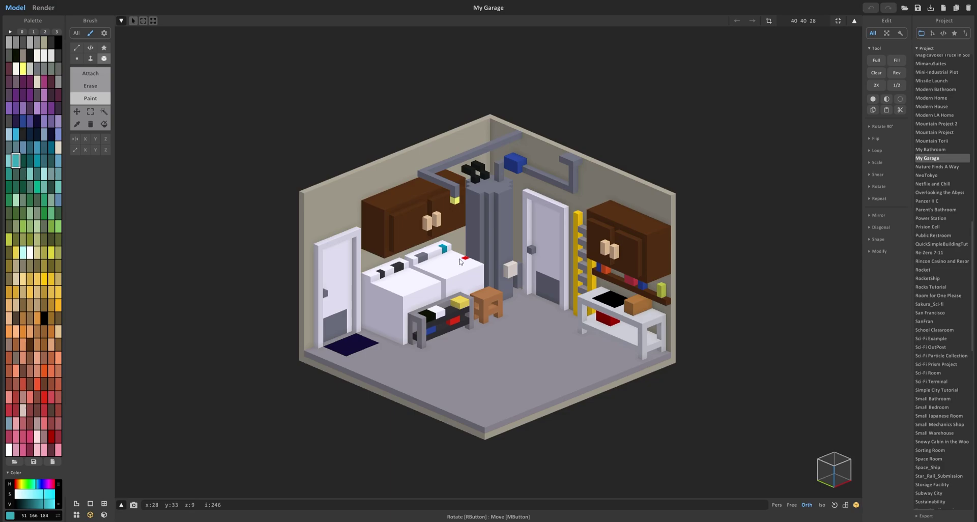
pyautogui.moveTo(610, 274); pyautogui.dragTo(648, 288, button='right')
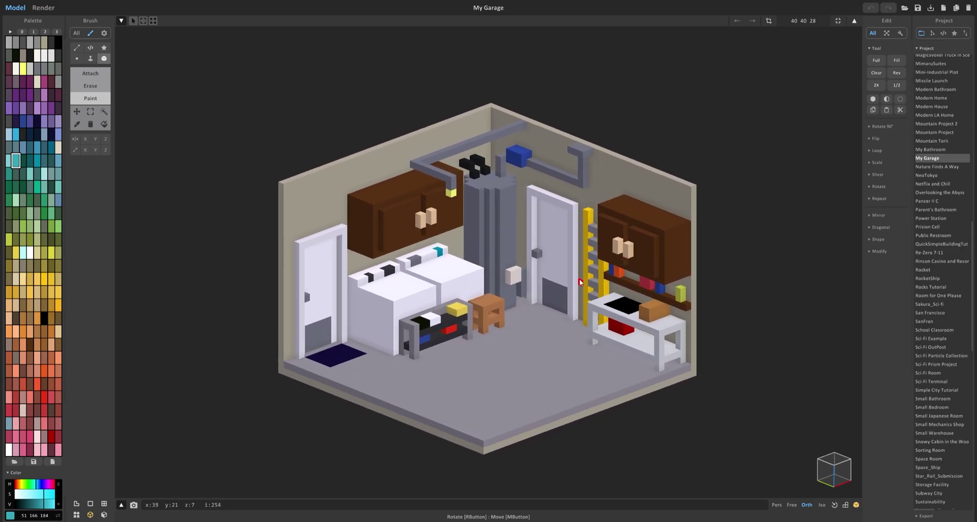
# Erase strips of voxels along the upper front edges of the two white machines in the garage, viewing the room from a lower angle
pyautogui.scroll(10, 297, 261)
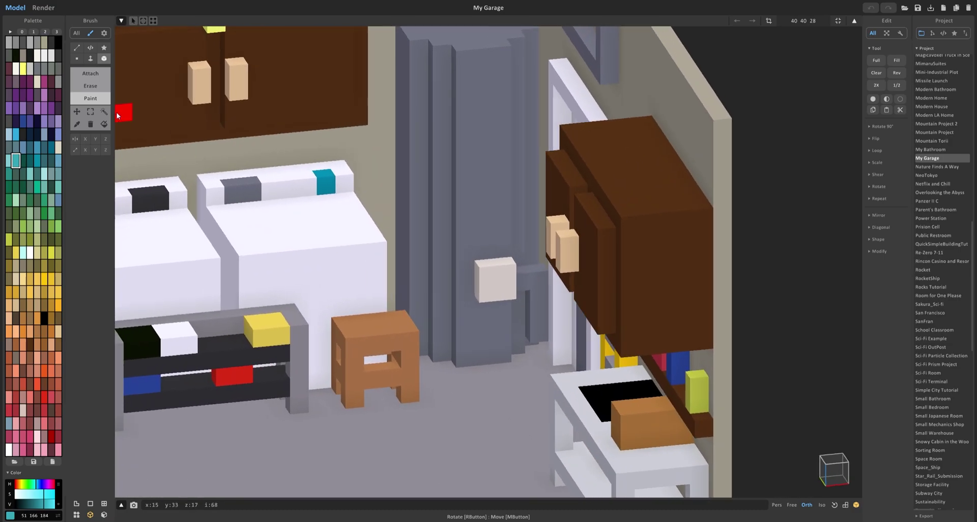
pyautogui.moveTo(248, 261); pyautogui.dragTo(378, 248)
pyautogui.moveTo(377, 248); pyautogui.dragTo(579, 235, button='middle')
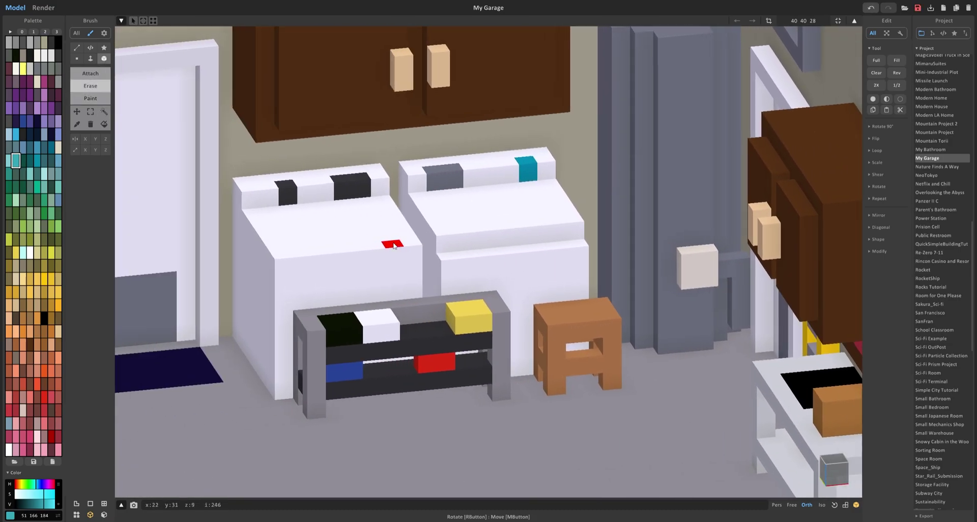
pyautogui.moveTo(412, 252); pyautogui.dragTo(286, 264)
pyautogui.moveTo(286, 265)
pyautogui.mouseDown(button='right')
pyautogui.moveTo(511, 248)
pyautogui.moveTo(453, 123)
pyautogui.moveTo(487, 138)
pyautogui.moveTo(563, 133)
pyautogui.mouseUp(button='right')
pyautogui.scroll(-8, 511, 249)
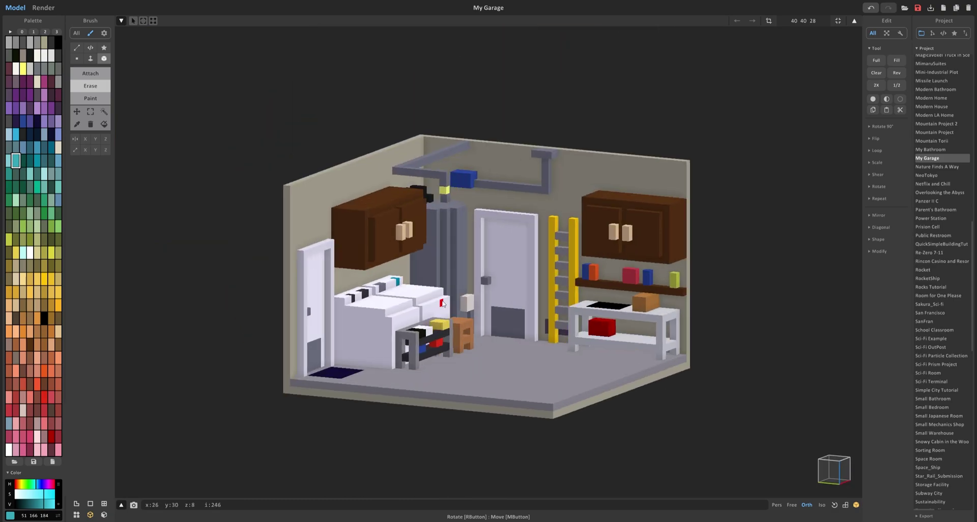
pyautogui.moveTo(442, 304); pyautogui.dragTo(426, 317, button='right')
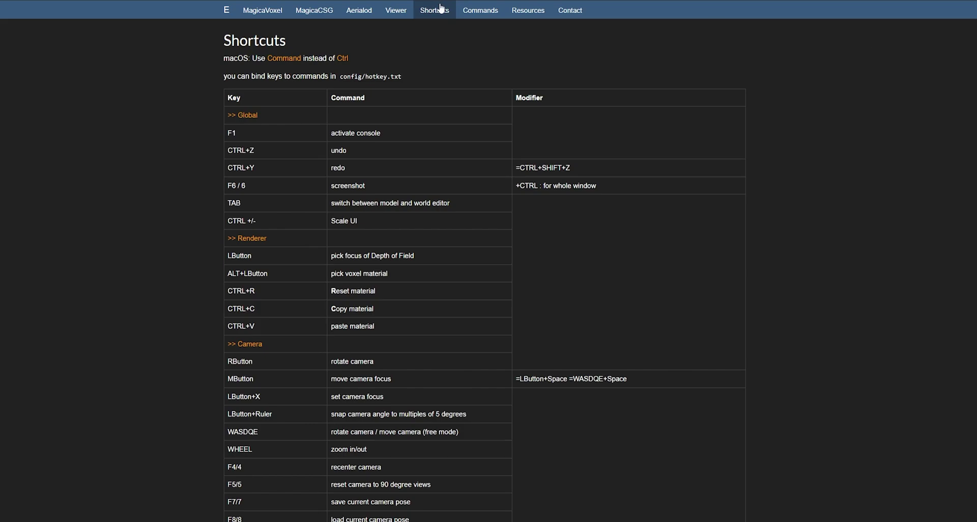
# Read through the MagicaVoxel website's shortcuts table, from the Global to the Project sections
pyautogui.scroll(-3, 484, 270)
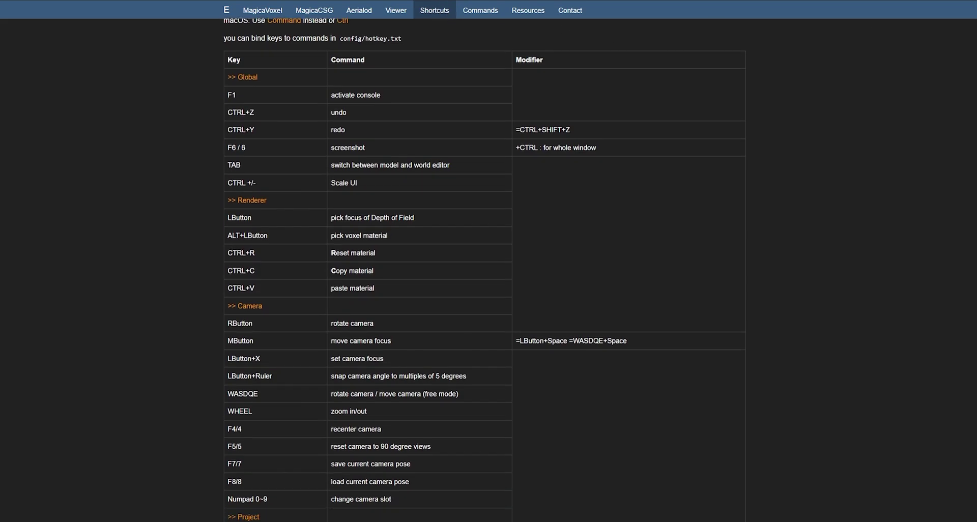
pyautogui.scroll(-2, 485, 270)
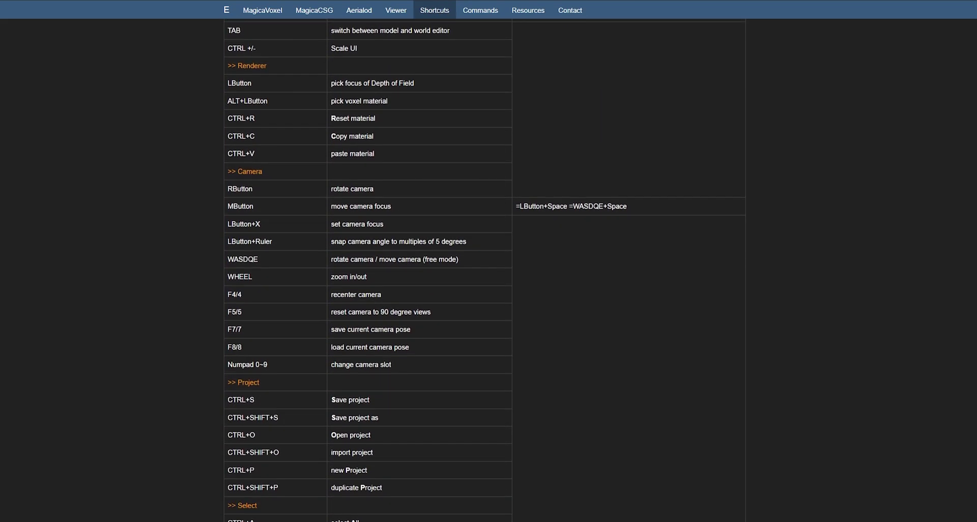
pyautogui.scroll(-2, 485, 270)
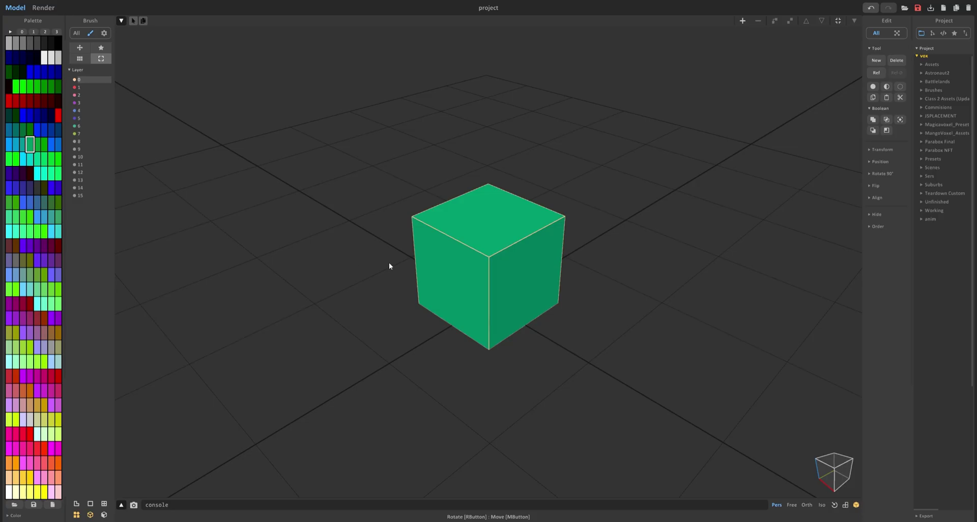
# Open the green cube for voxel editing and box-erase its front corner and several grooves along its upper face
pyautogui.press('Tab')
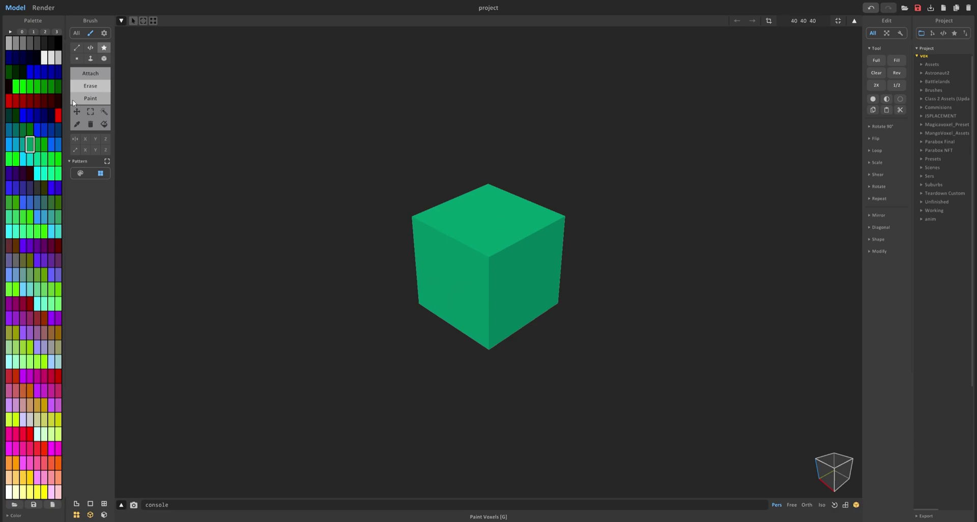
pyautogui.click(103, 58)
pyautogui.moveTo(483, 212); pyautogui.dragTo(490, 350)
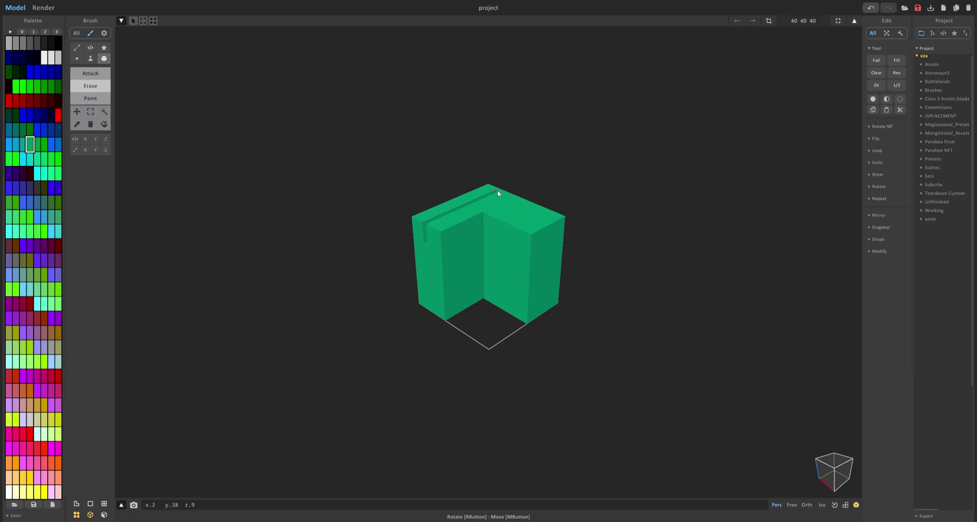
pyautogui.moveTo(496, 191); pyautogui.dragTo(539, 185)
pyautogui.moveTo(515, 242); pyautogui.dragTo(564, 190)
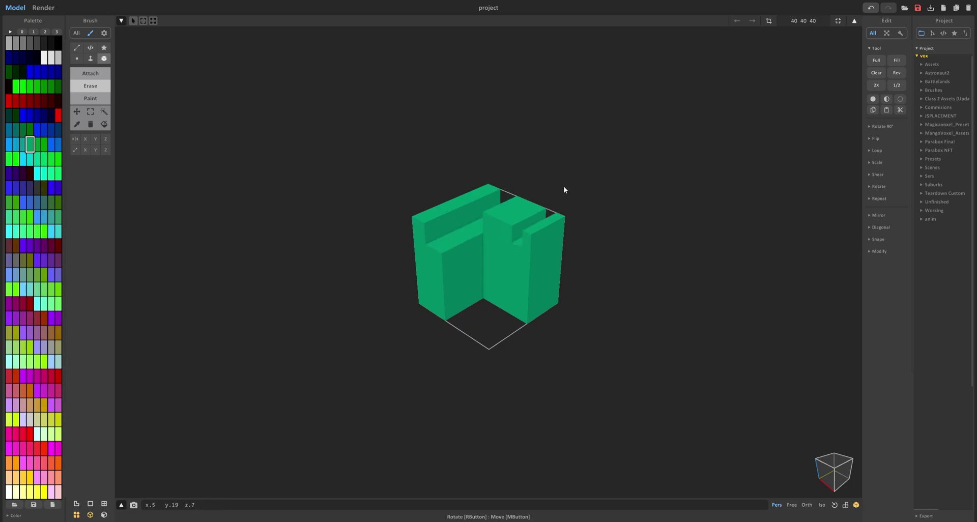
pyautogui.scroll(3, 557, 269)
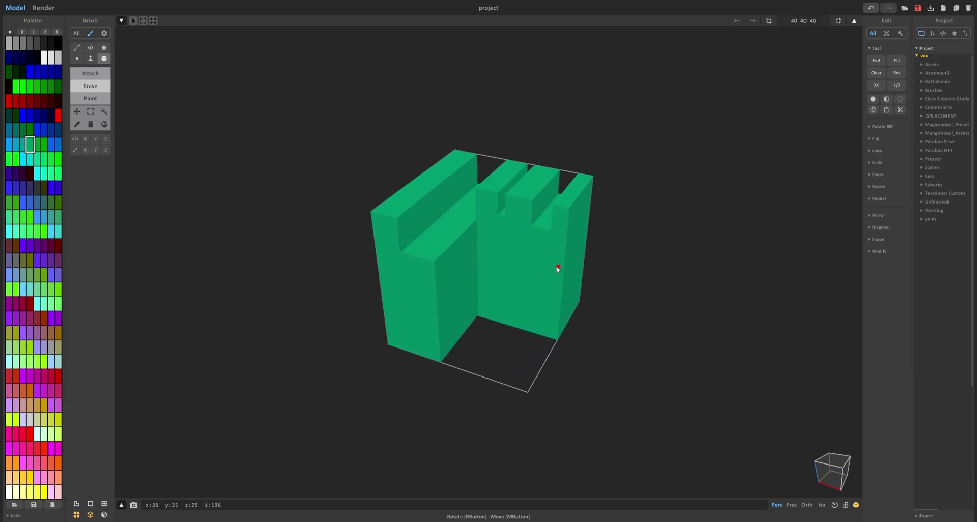
# Return to the world view and save the carved green cube as a project named asset
pyautogui.press('Tab')
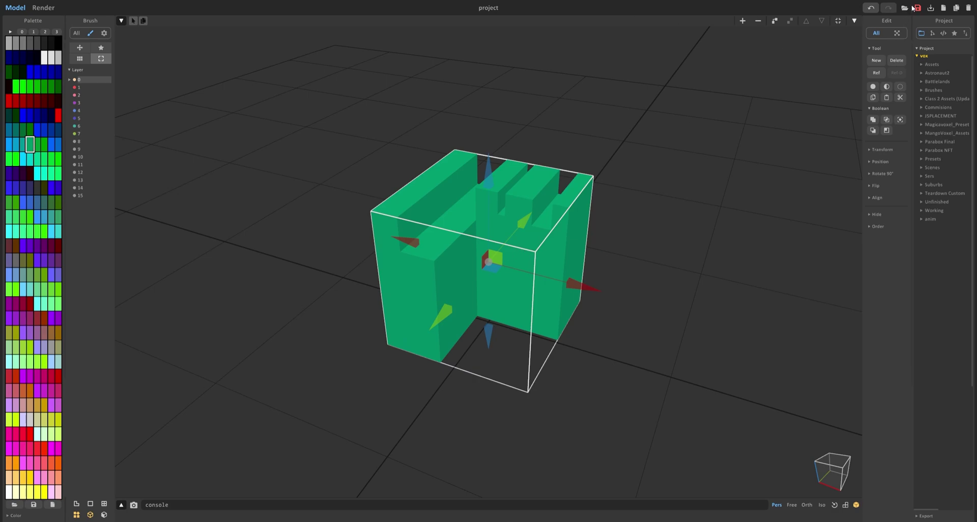
pyautogui.hotkey('ctrl', 's')
pyautogui.press('Return')
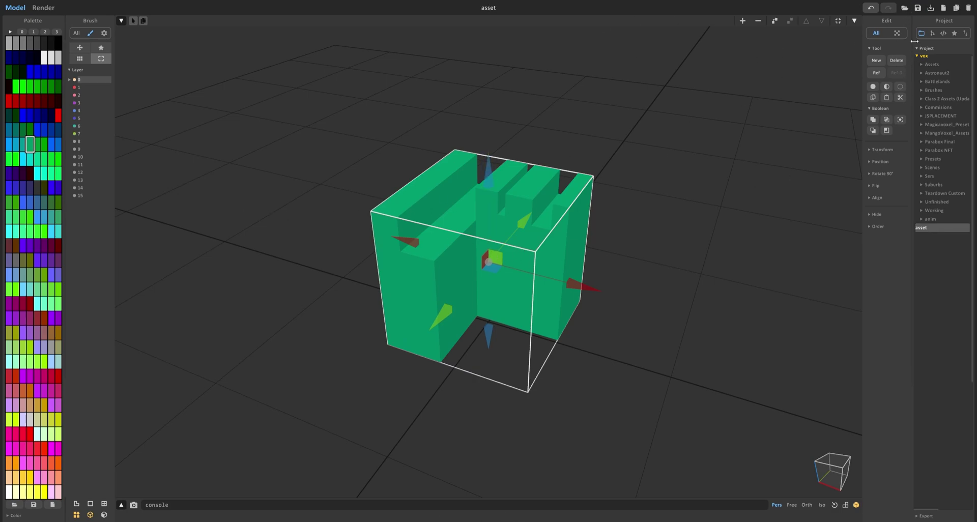
# Colour the new project's cube dark blue and arrange four such cubes in a two-by-two group in the world view
pyautogui.press('Tab')
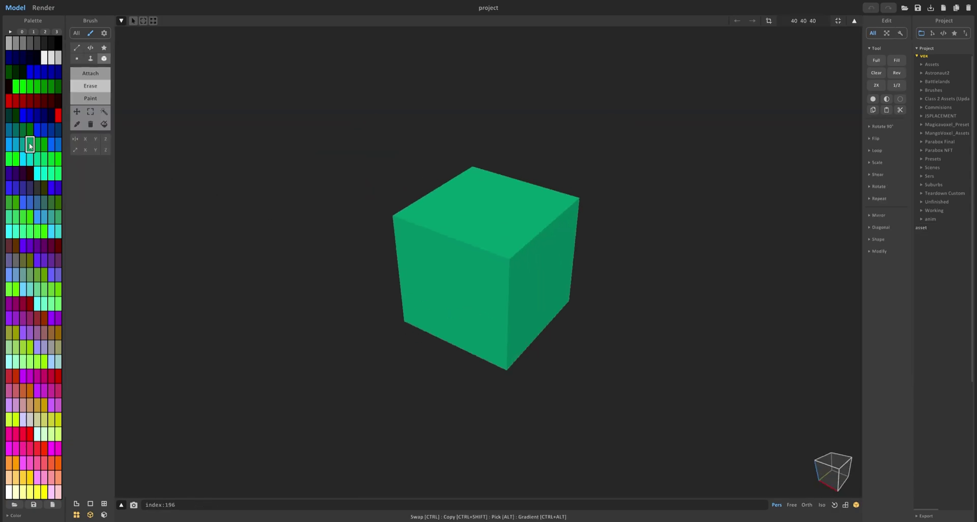
pyautogui.click(51, 130)
pyautogui.press('Tab')
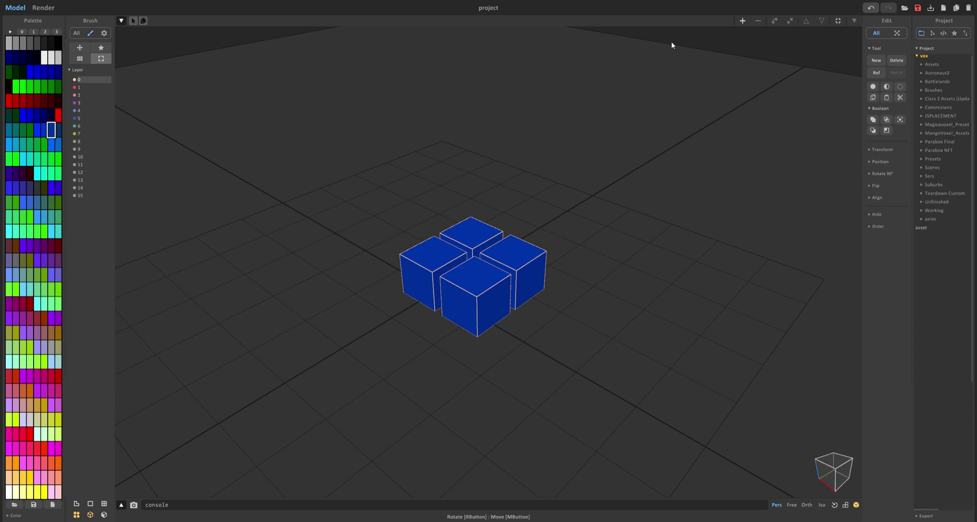
# Load the saved asset project as the pattern and place six copies around the four blue cubes
pyautogui.click(955, 33)
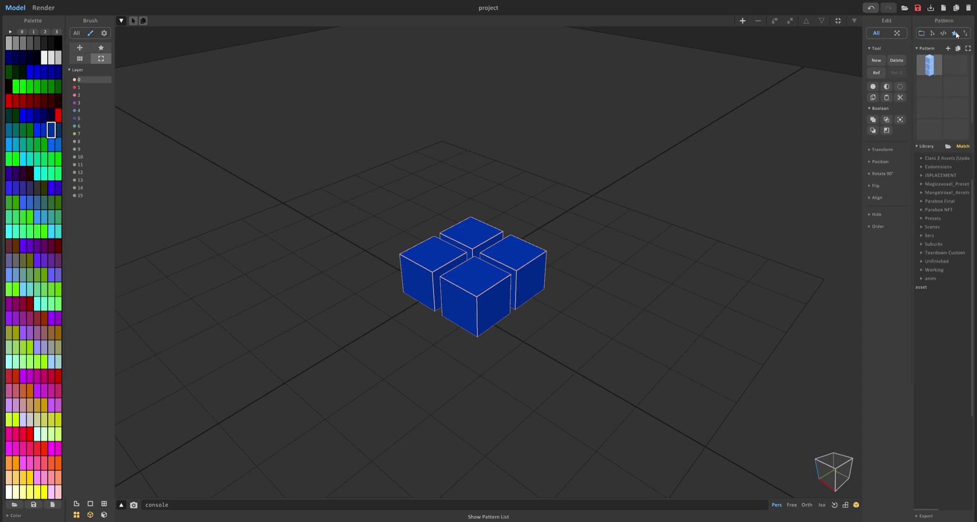
pyautogui.click(924, 286)
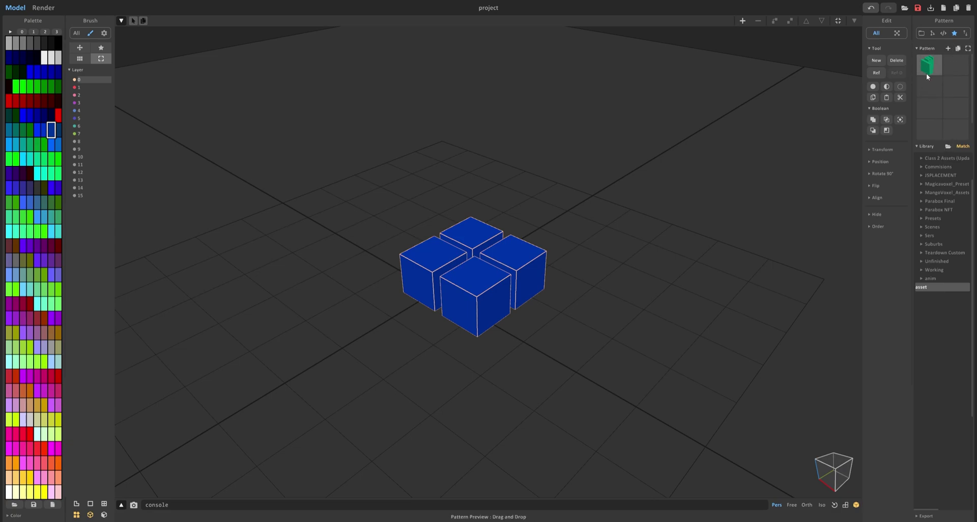
pyautogui.moveTo(928, 65); pyautogui.dragTo(544, 338)
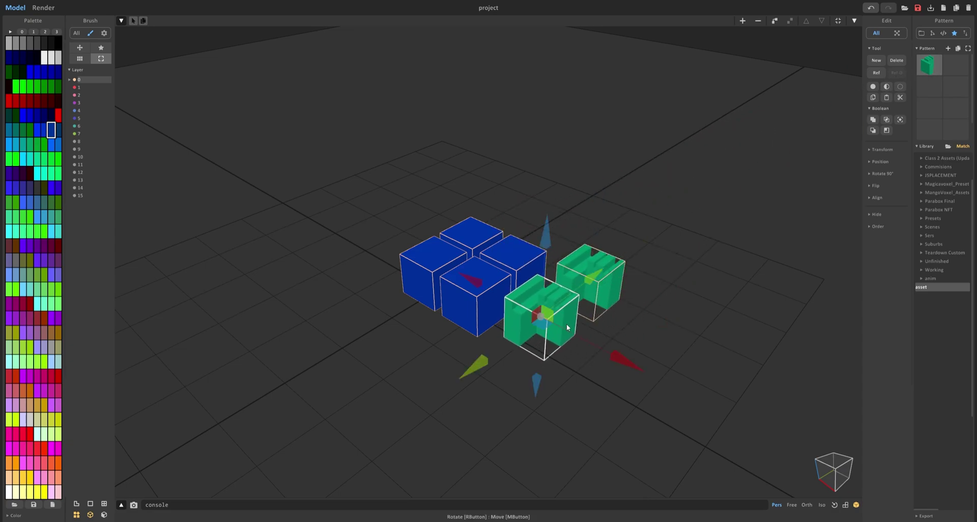
pyautogui.moveTo(923, 71); pyautogui.dragTo(380, 244)
pyautogui.moveTo(928, 65); pyautogui.dragTo(380, 333)
pyautogui.moveTo(459, 359); pyautogui.dragTo(481, 378, button='right')
pyautogui.click(571, 399)
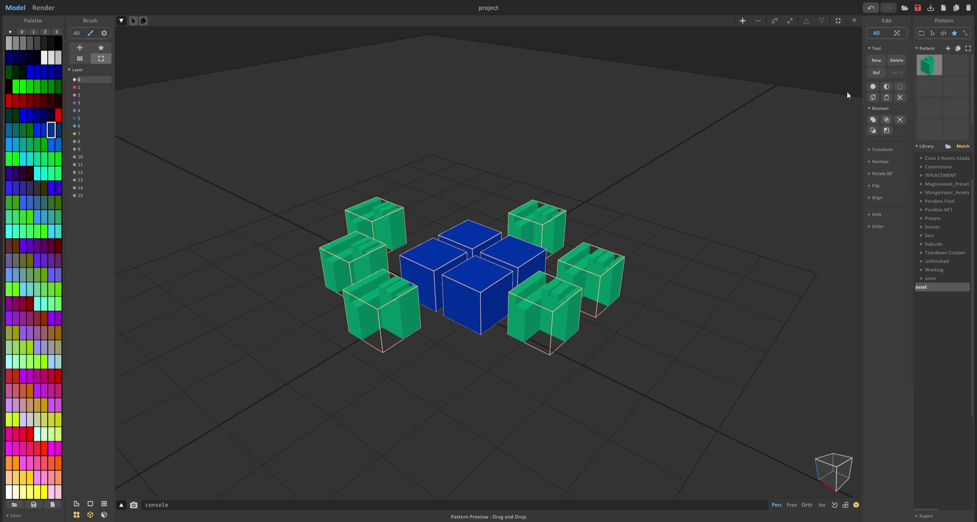
# Place six more copies of the asset pattern around the blue cubes, shifting one of them closer to the group
pyautogui.moveTo(847, 94); pyautogui.dragTo(458, 188)
pyautogui.moveTo(458, 189); pyautogui.dragTo(502, 255, button='right')
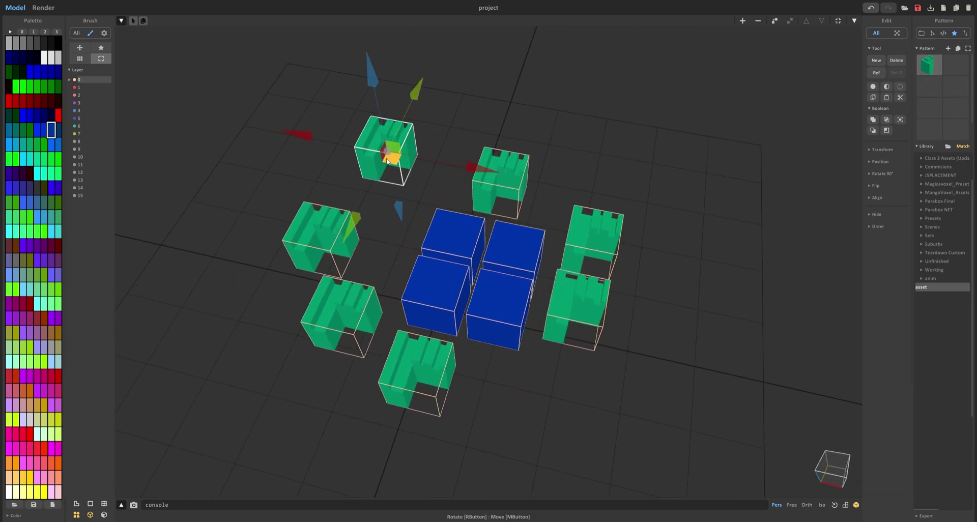
pyautogui.moveTo(387, 161); pyautogui.dragTo(389, 209)
pyautogui.moveTo(929, 65); pyautogui.dragTo(447, 175)
pyautogui.moveTo(929, 65); pyautogui.dragTo(640, 297)
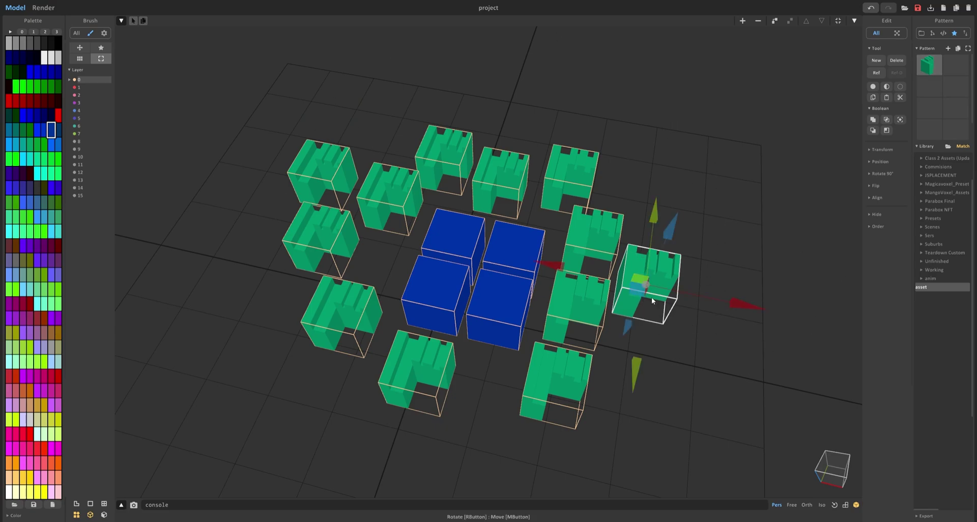
# Add a 128 × 128 × 128 object beside the arrangement, half filled with white voxels, and choose the pattern brush in Attach mode
pyautogui.moveTo(652, 297); pyautogui.dragTo(596, 322, button='right')
pyautogui.scroll(-4, 600, 331)
pyautogui.click(603, 356)
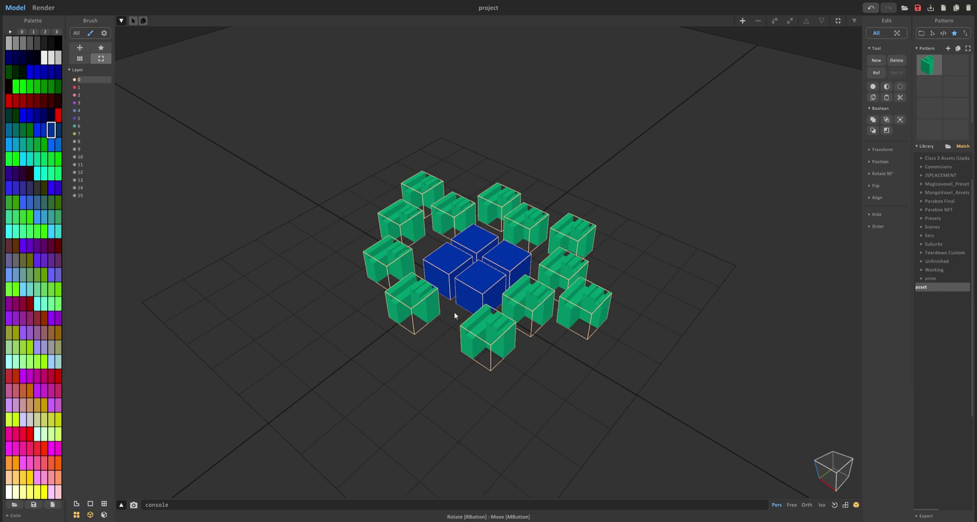
pyautogui.click(743, 22)
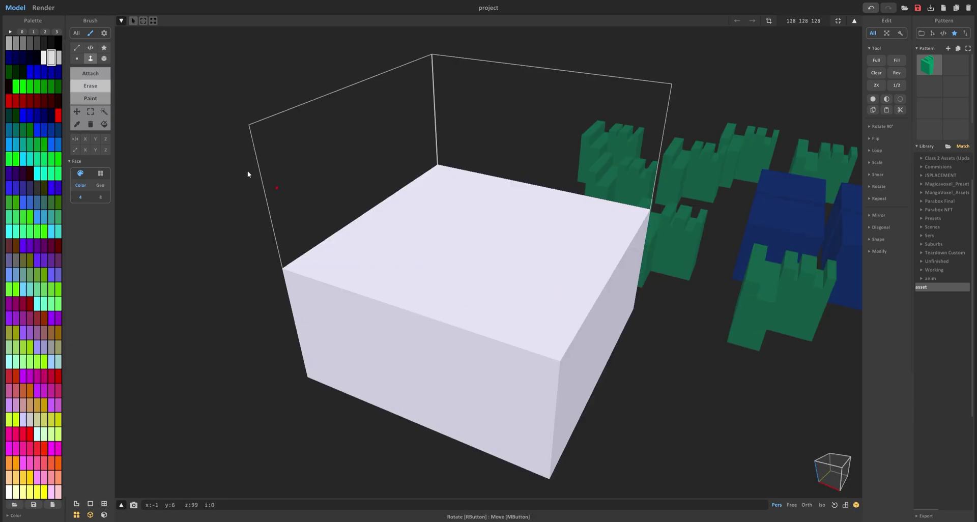
pyautogui.click(105, 48)
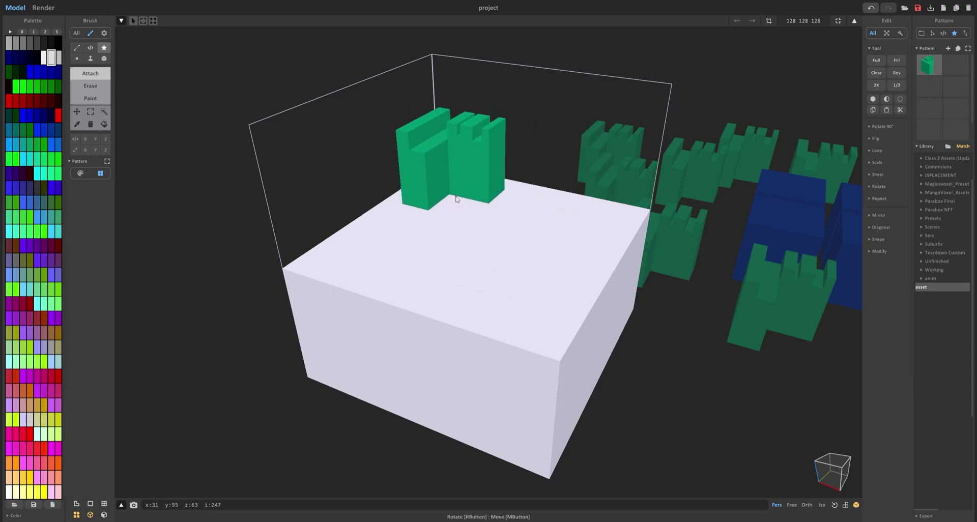
# Stamp three copies of the asset pattern diagonally across the top of the white block
pyautogui.moveTo(444, 205); pyautogui.dragTo(540, 250, button='right')
pyautogui.scroll(-2, 417, 207)
pyautogui.scroll(3, 478, 244)
pyautogui.moveTo(496, 224); pyautogui.dragTo(454, 243, button='right')
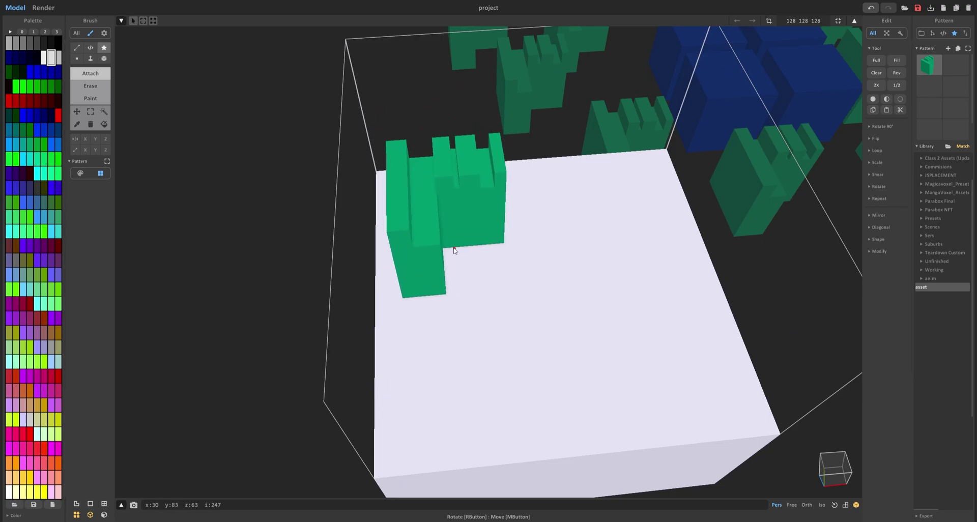
pyautogui.click(454, 249)
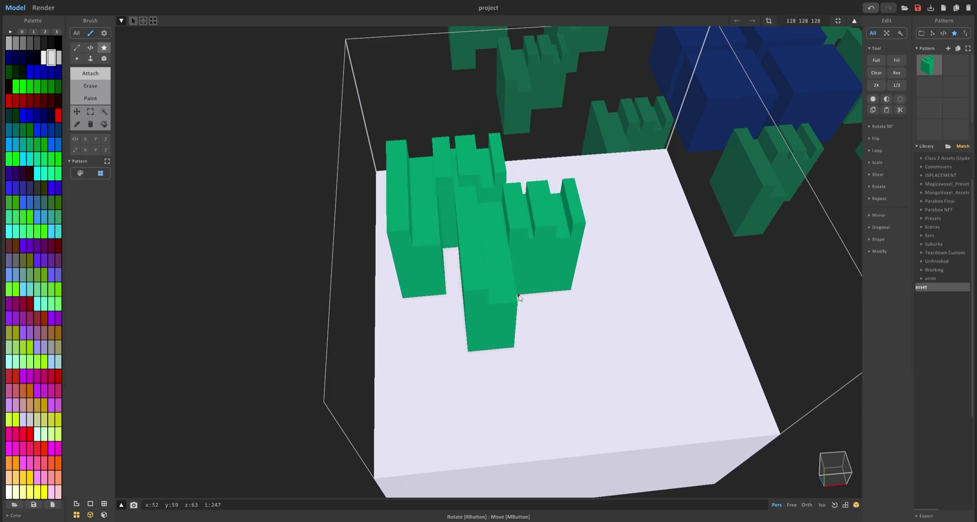
pyautogui.click(600, 355)
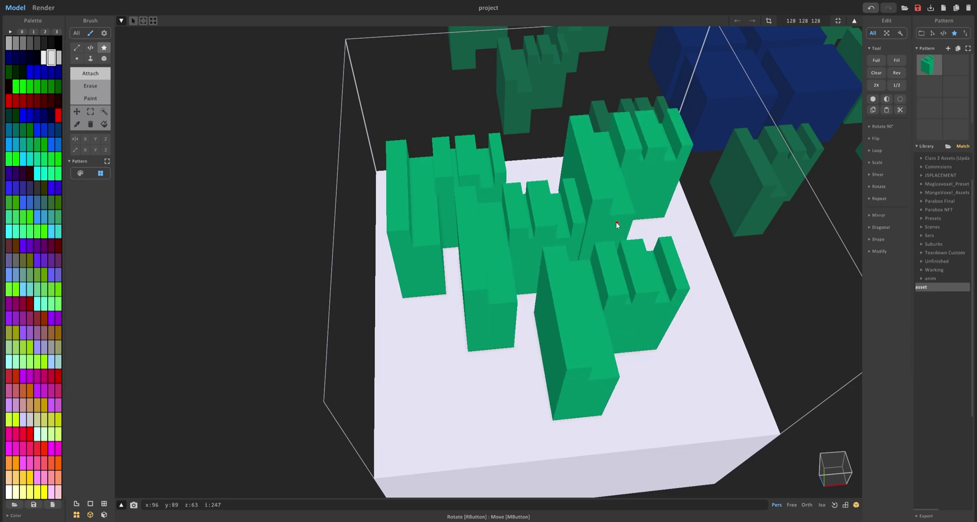
# Rotate the asset pattern to different orientations and stamp further copies over the rest of the block's top
pyautogui.scroll(-4, 600, 252)
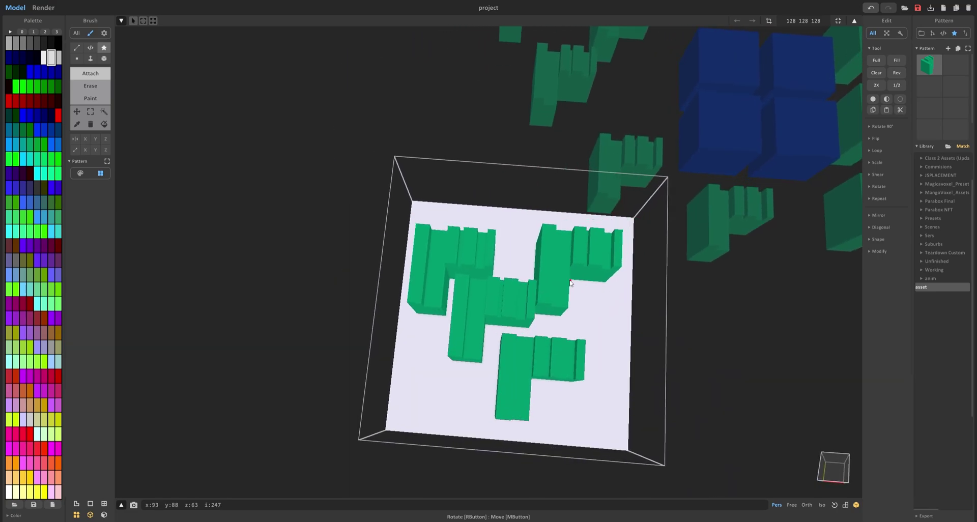
pyautogui.press('Right')
pyautogui.press('Left')
pyautogui.press('Left')
pyautogui.press('Left')
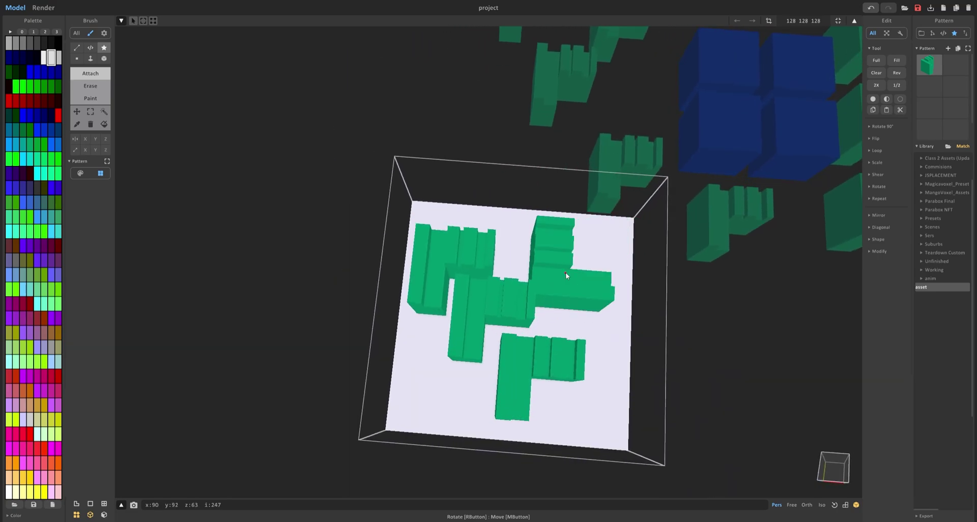
pyautogui.click(572, 294)
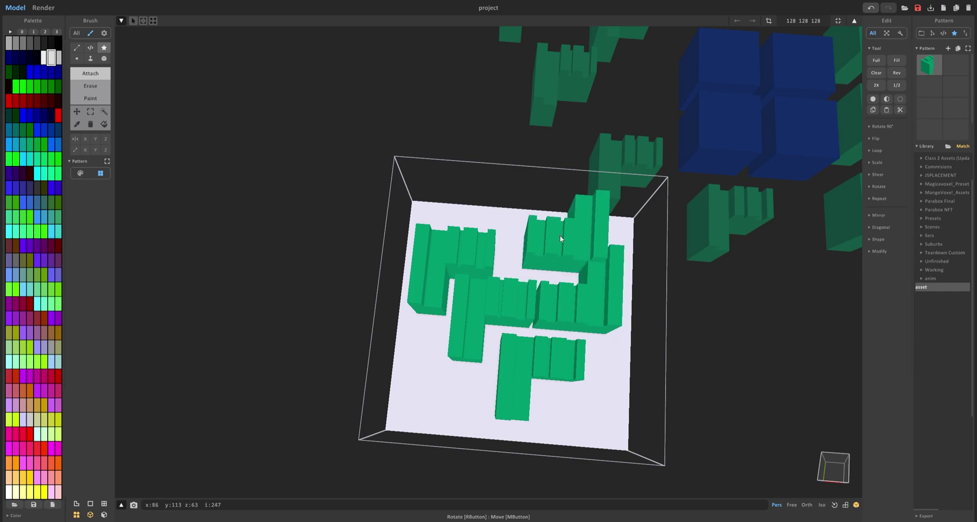
pyautogui.moveTo(532, 249); pyautogui.dragTo(344, 139, button='right')
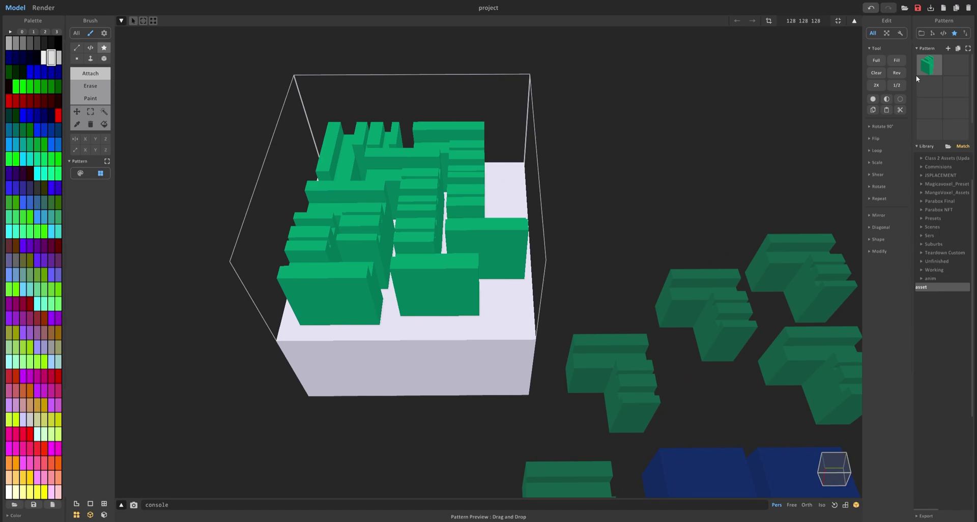
# Switch the pattern brush to Erase and carve the asset shape repeatedly out of the white block's side faces
pyautogui.click(97, 91)
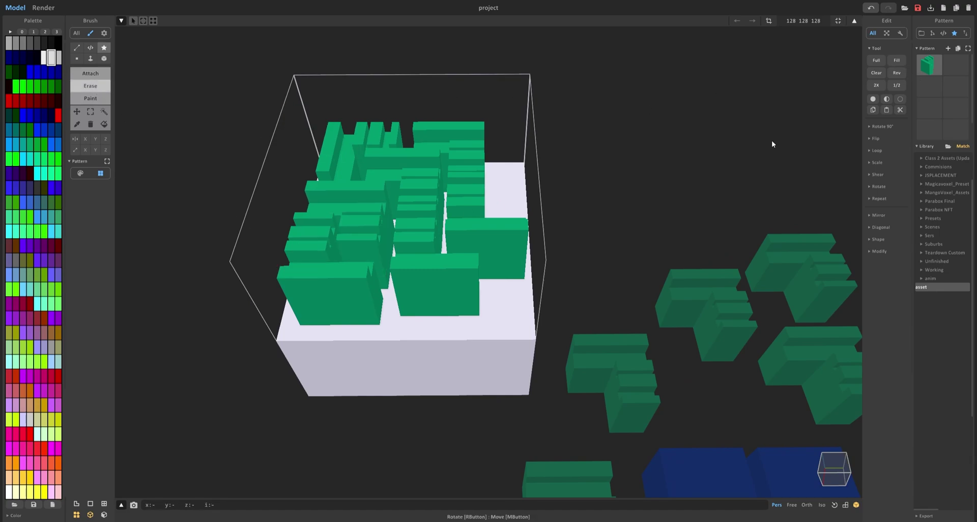
pyautogui.moveTo(585, 214)
pyautogui.mouseDown(button='right')
pyautogui.moveTo(499, 249)
pyautogui.moveTo(144, 131)
pyautogui.mouseUp(button='right')
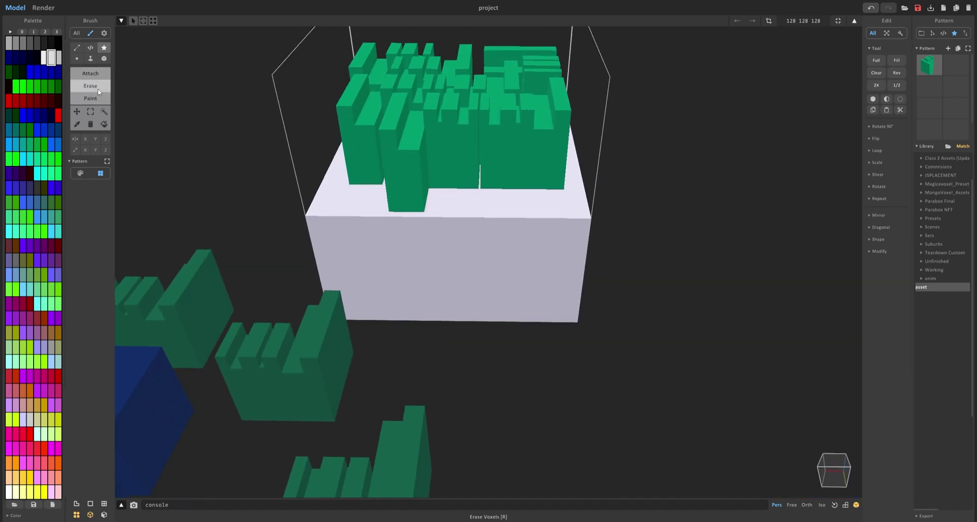
pyautogui.moveTo(478, 265)
pyautogui.mouseDown(button='right')
pyautogui.moveTo(428, 261)
pyautogui.moveTo(454, 239)
pyautogui.mouseUp(button='right')
pyautogui.scroll(2, 453, 240)
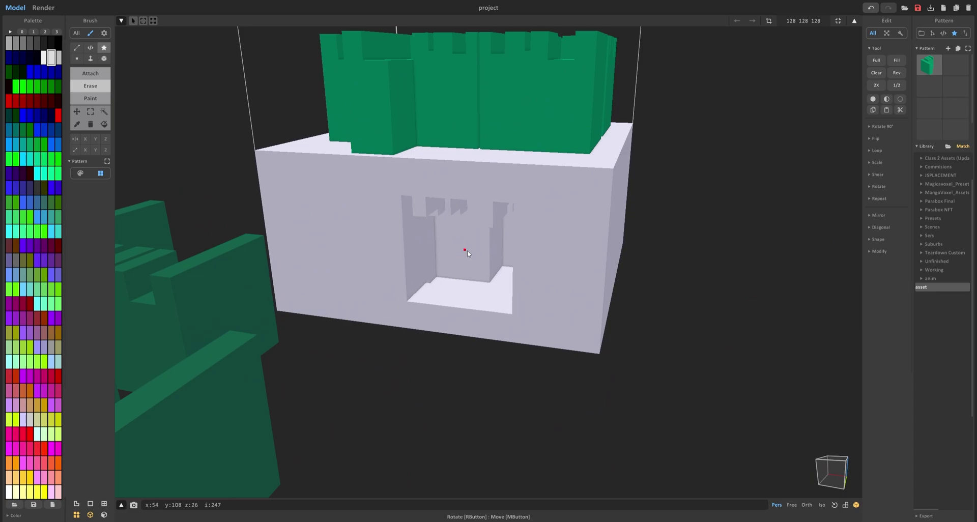
pyautogui.moveTo(697, 216)
pyautogui.mouseDown(button='right')
pyautogui.moveTo(719, 181)
pyautogui.moveTo(692, 215)
pyautogui.mouseUp(button='right')
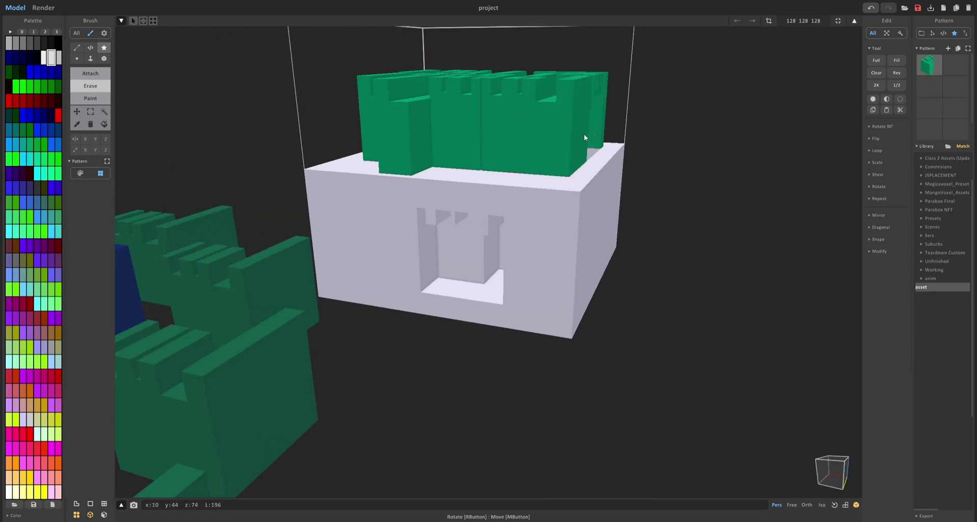
pyautogui.moveTo(688, 211); pyautogui.dragTo(546, 237, button='right')
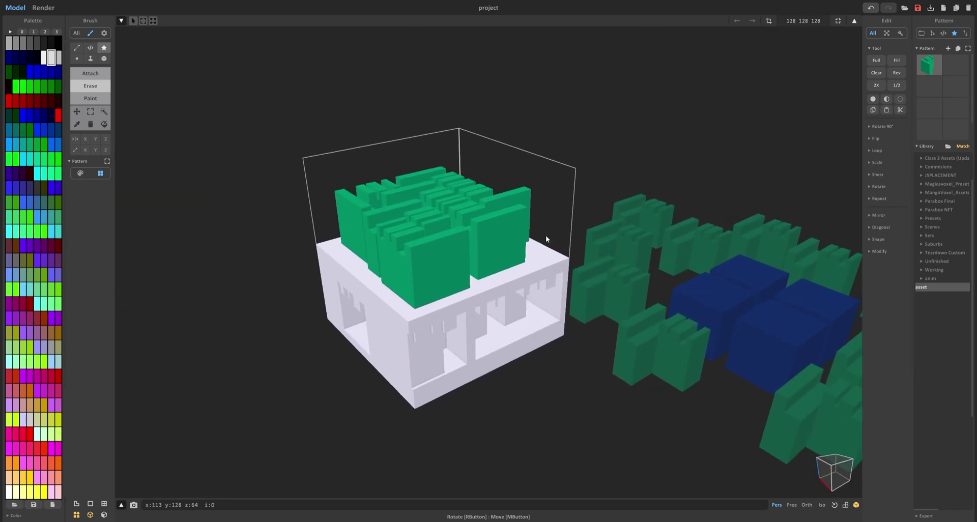
pyautogui.scroll(4, 542, 238)
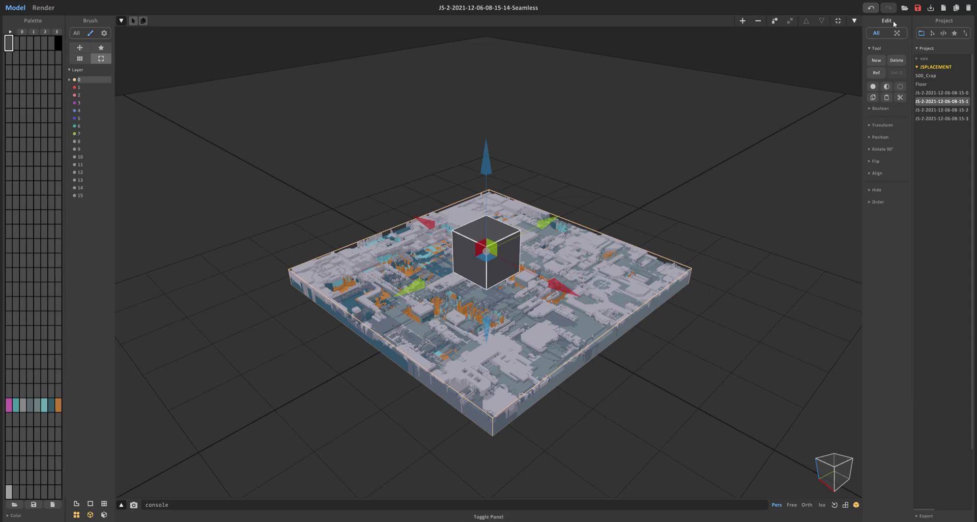
# Reveal the Boolean operations in the JSplacement scene and examine them for the dark cube and the detailed plate
pyautogui.scroll(-4, 342, 170)
pyautogui.scroll(2, 322, 202)
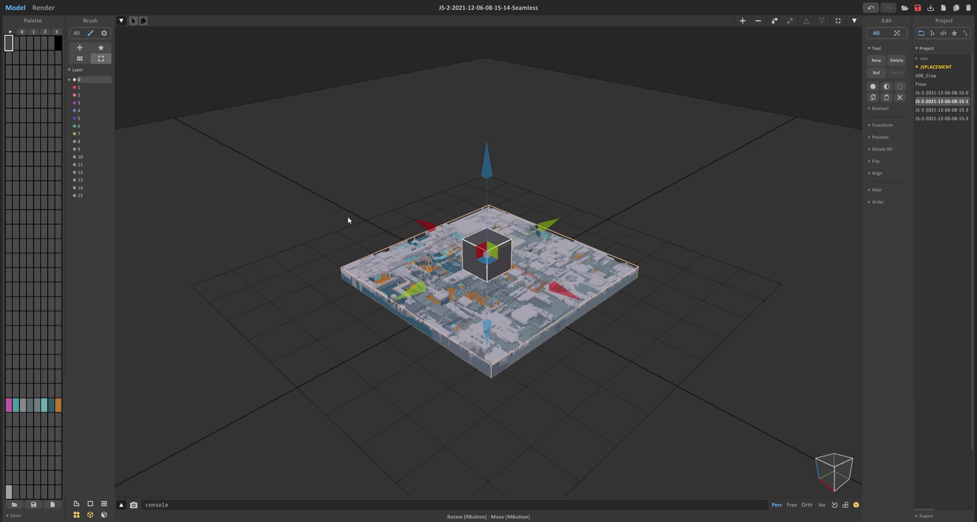
pyautogui.click(869, 109)
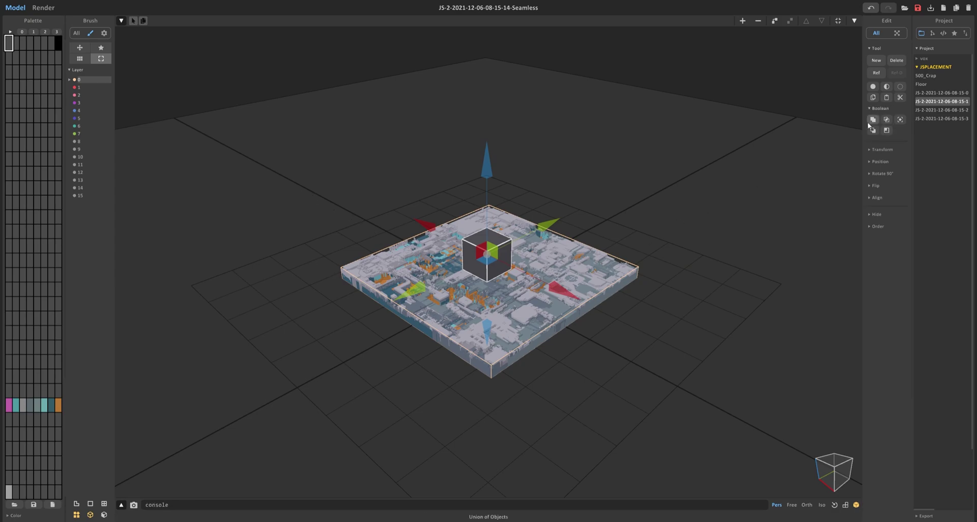
pyautogui.scroll(-2, 617, 227)
pyautogui.scroll(3, 542, 270)
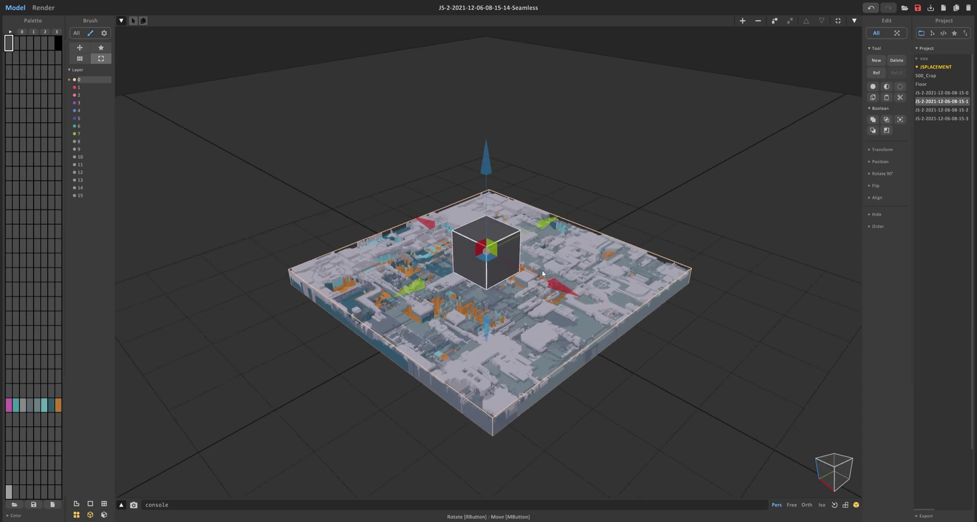
pyautogui.click(900, 120)
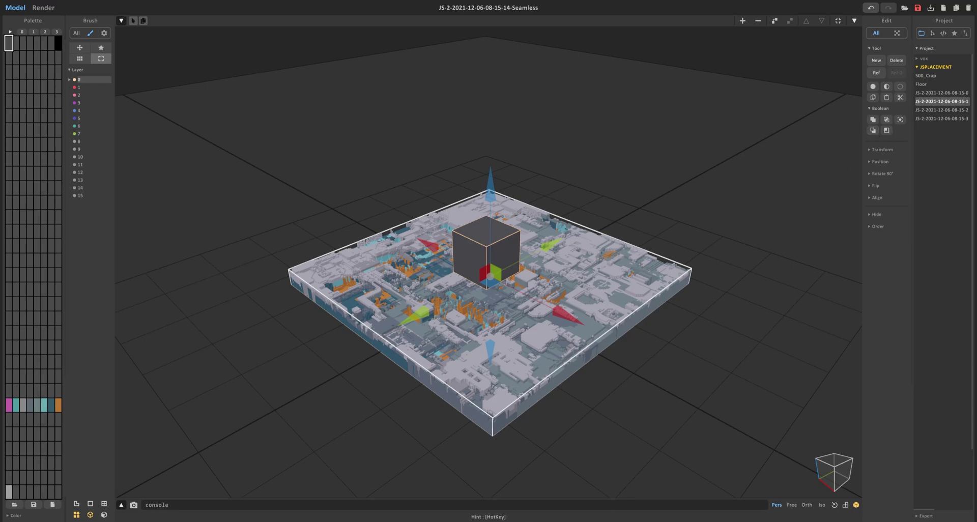
pyautogui.click(885, 131)
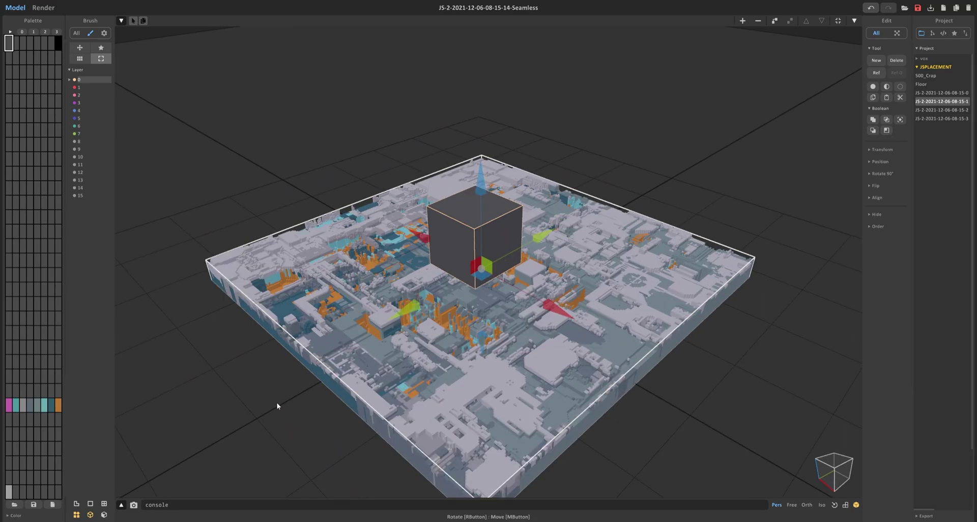
pyautogui.click(276, 404)
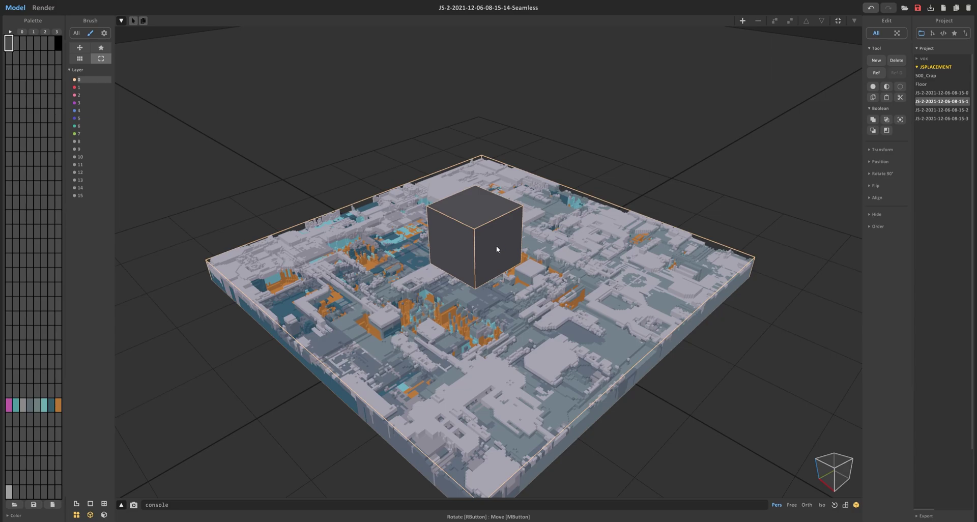
# Lower the dark cube so it sinks into the detailed plate and move it away from the plate's centre
pyautogui.moveTo(492, 238); pyautogui.dragTo(468, 210, button='right')
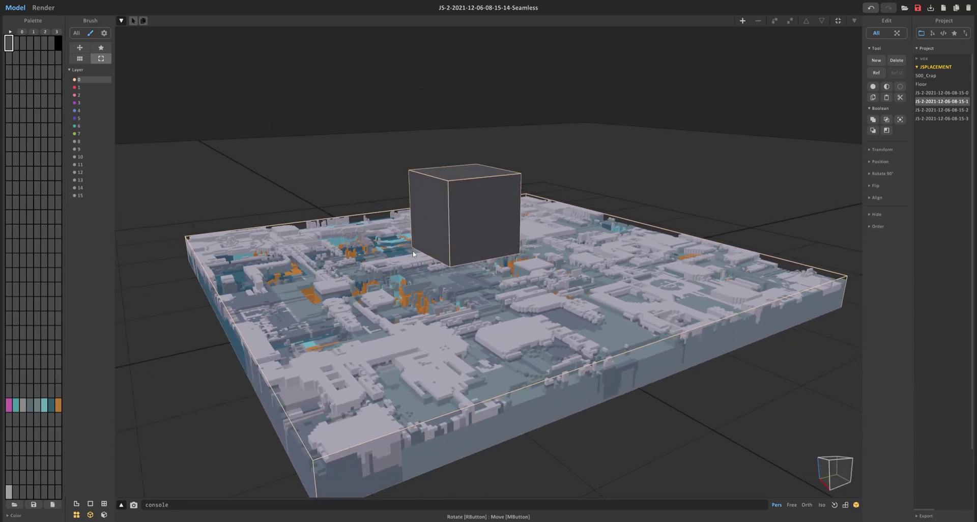
pyautogui.click(469, 209)
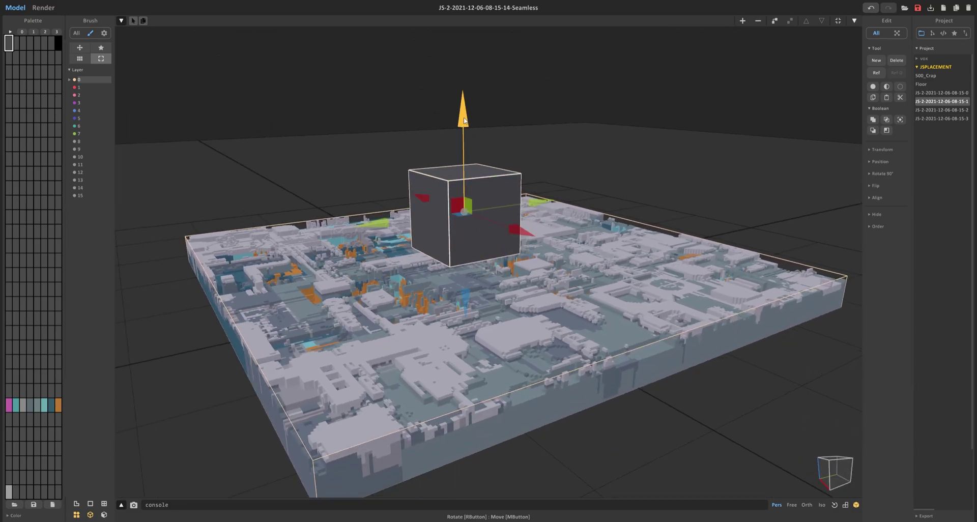
pyautogui.moveTo(464, 120); pyautogui.dragTo(464, 171)
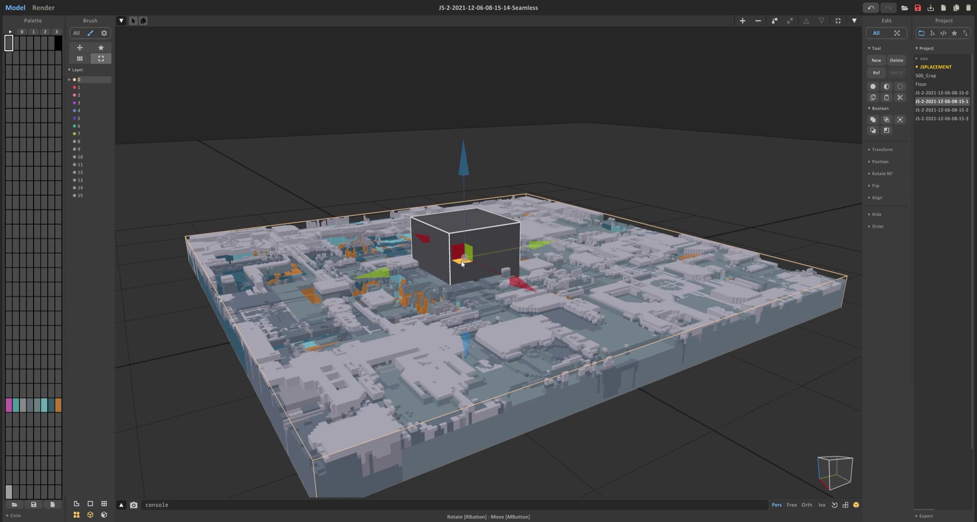
pyautogui.moveTo(461, 262); pyautogui.dragTo(368, 244)
pyautogui.moveTo(370, 246); pyautogui.dragTo(458, 277, button='right')
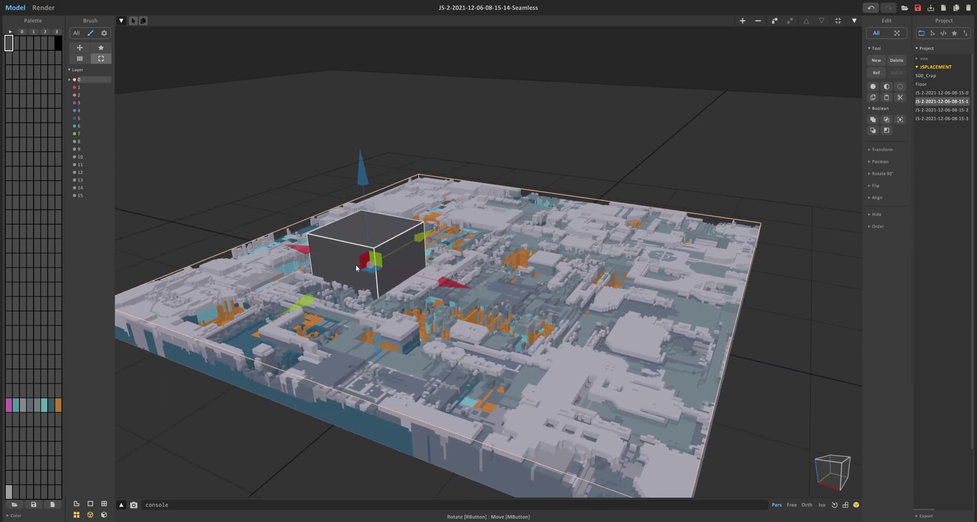
pyautogui.scroll(-4, 502, 306)
pyautogui.moveTo(503, 306); pyautogui.dragTo(447, 340, button='right')
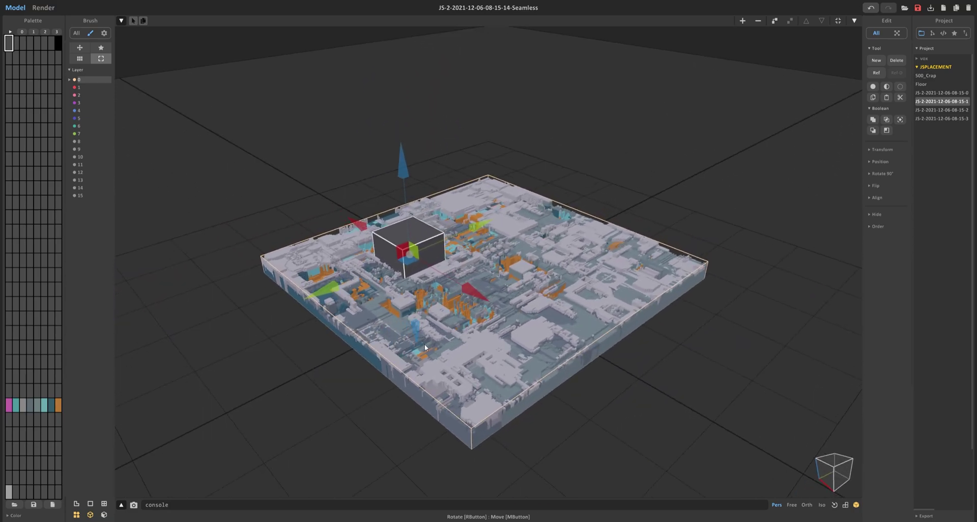
# Reduce the detailed plate to the part that overlaps the cube with a Boolean intersection
pyautogui.click(450, 269)
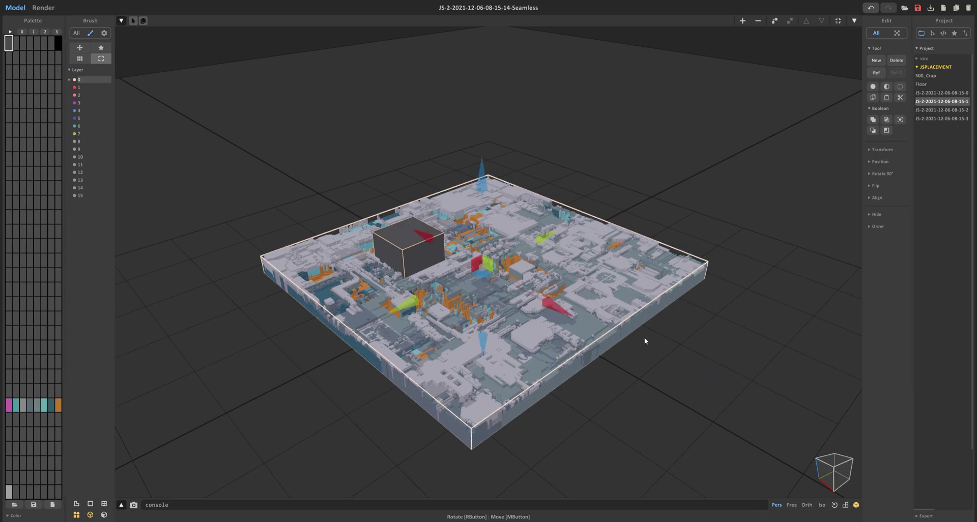
pyautogui.scroll(5, 447, 286)
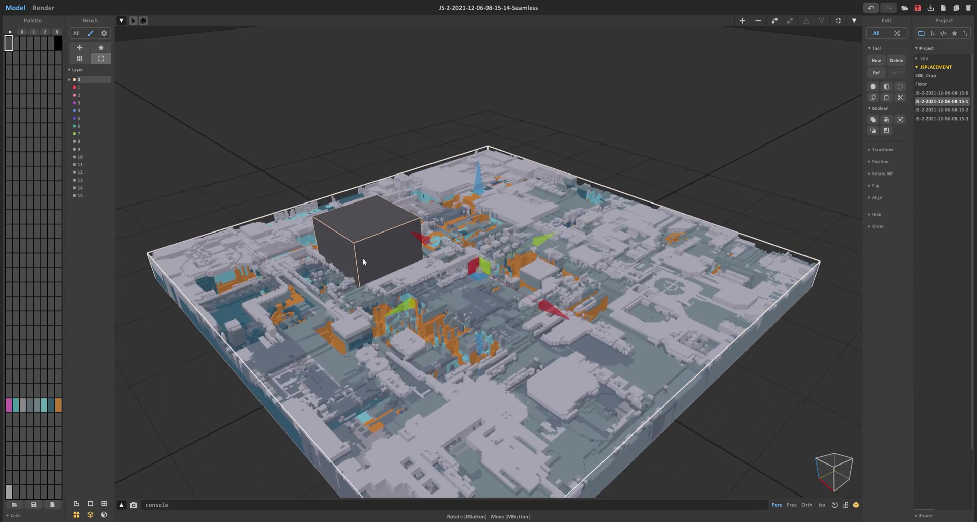
pyautogui.scroll(-3, 541, 289)
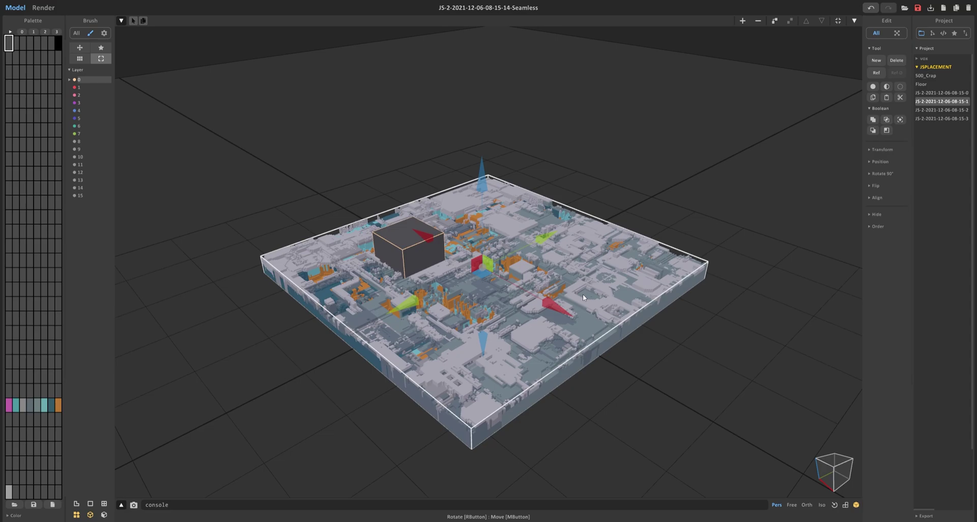
pyautogui.click(900, 120)
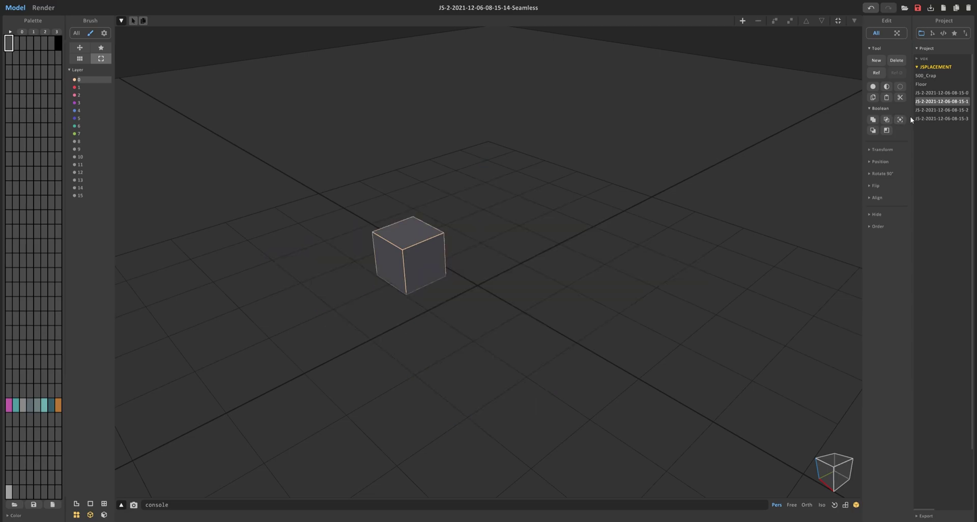
pyautogui.moveTo(414, 256); pyautogui.dragTo(509, 244, button='middle')
pyautogui.scroll(4, 510, 243)
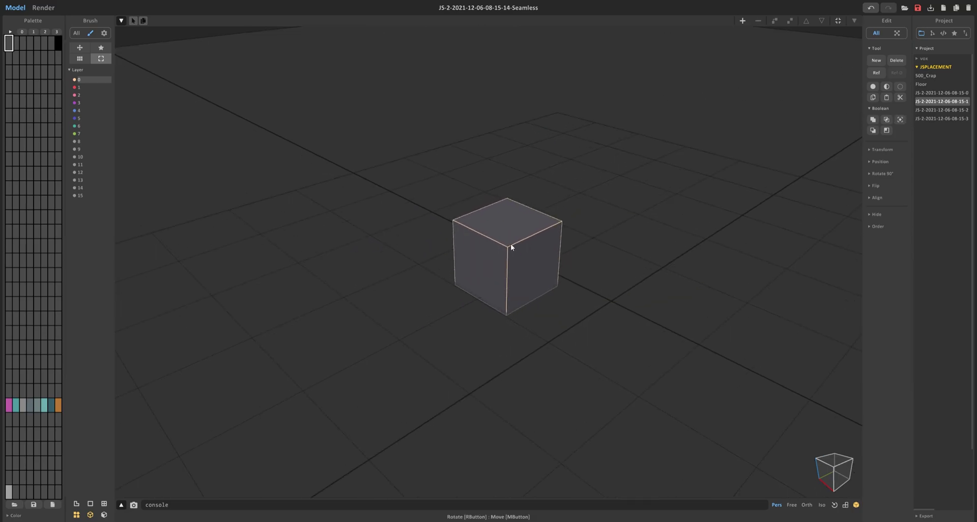
# Apply Boolean replacement to the cube and inspect its lower part from several sides
pyautogui.click(509, 244)
pyautogui.click(886, 131)
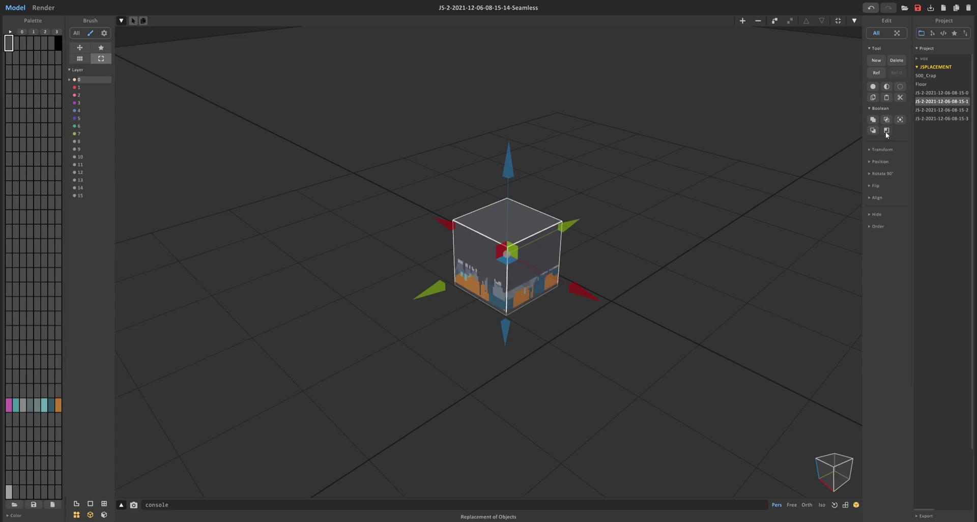
pyautogui.moveTo(642, 239); pyautogui.dragTo(404, 276, button='right')
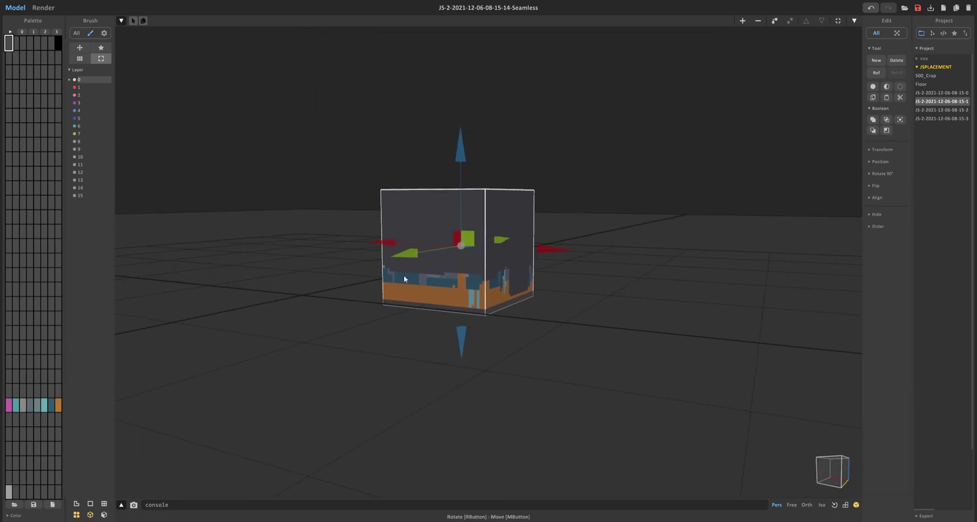
pyautogui.moveTo(418, 240); pyautogui.dragTo(523, 264, button='right')
pyautogui.moveTo(515, 339); pyautogui.dragTo(366, 261, button='right')
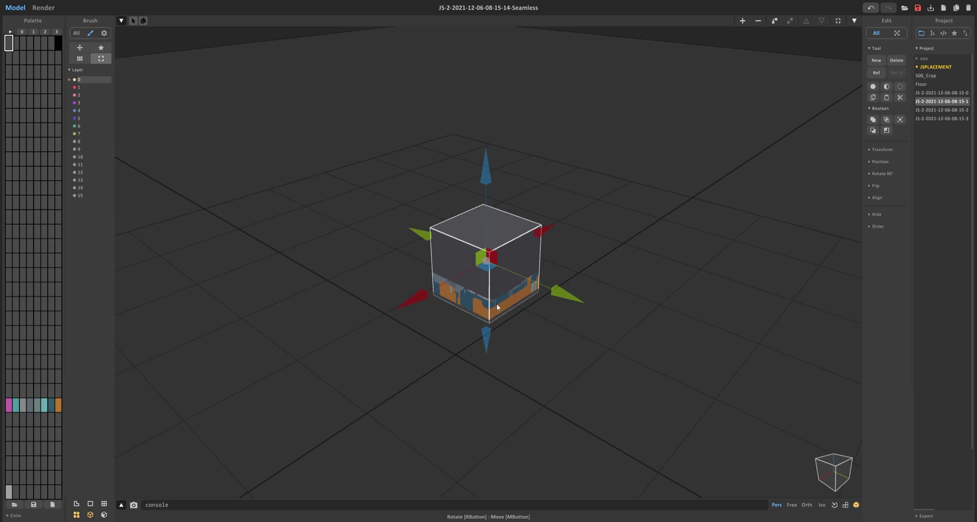
# Render the cube scene and examine the glowing lower part of the cube from several sides
pyautogui.click(44, 7)
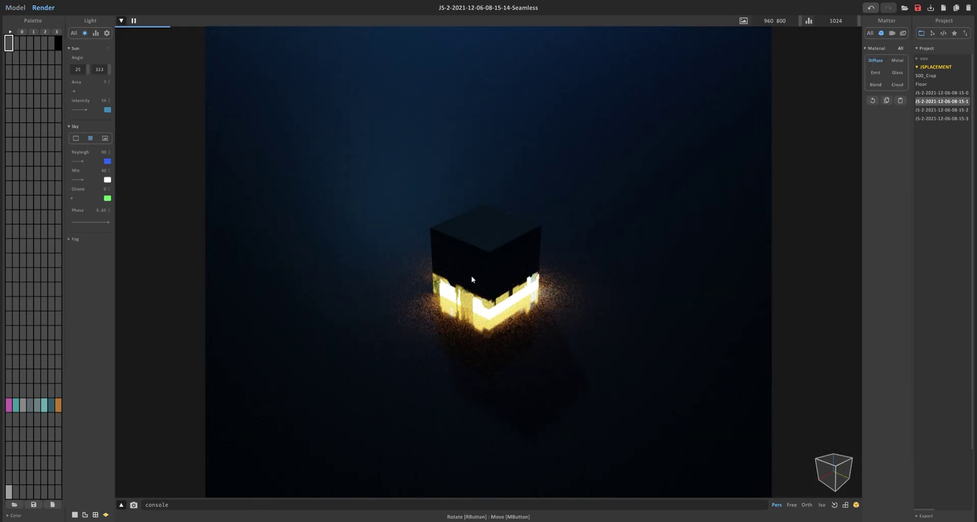
pyautogui.moveTo(472, 276); pyautogui.dragTo(599, 292, button='right')
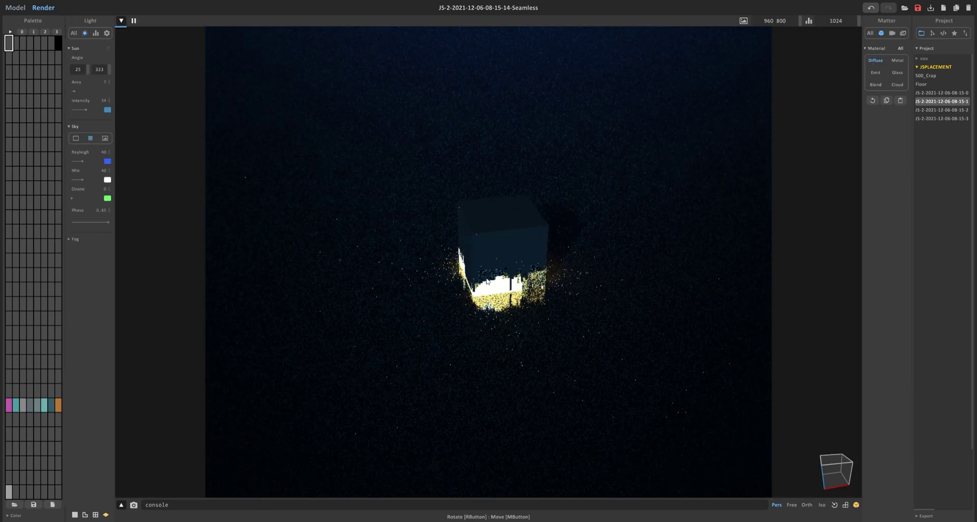
pyautogui.moveTo(486, 281)
pyautogui.mouseDown(button='right')
pyautogui.moveTo(635, 270)
pyautogui.moveTo(460, 287)
pyautogui.mouseUp(button='right')
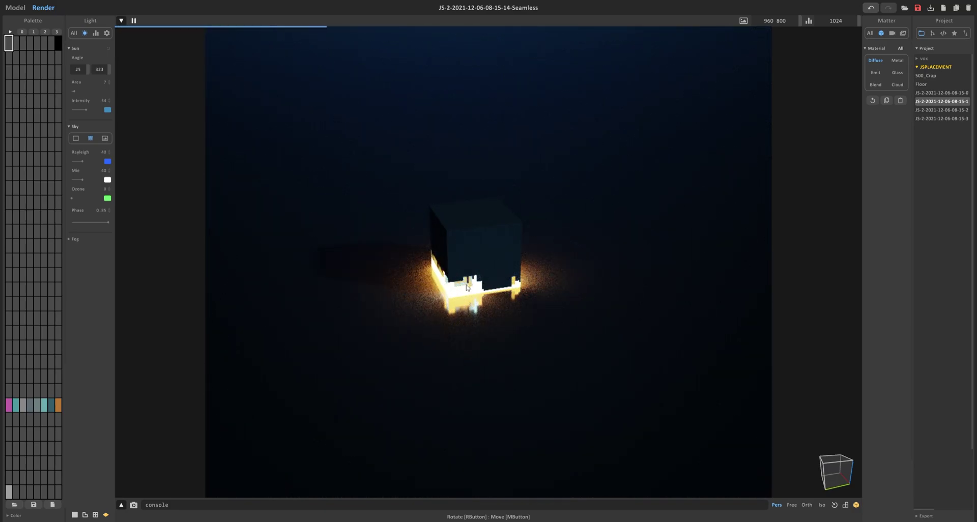
# Open the cube for voxel editing and erase several box-shaped chunks from its upper part
pyautogui.click(15, 7)
pyautogui.press('Tab')
pyautogui.moveTo(316, 176); pyautogui.dragTo(320, 197, button='right')
pyautogui.scroll(2, 320, 198)
pyautogui.click(91, 85)
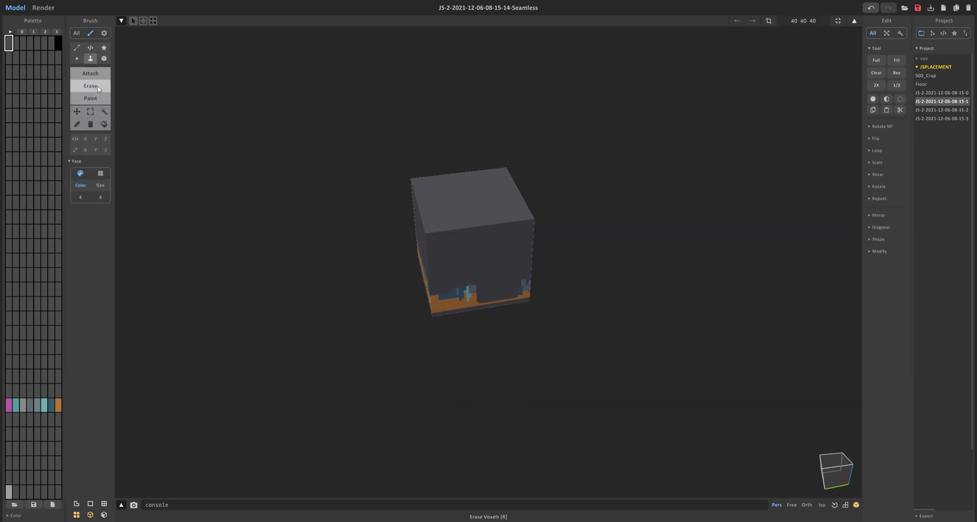
pyautogui.click(104, 58)
pyautogui.scroll(4, 438, 178)
pyautogui.moveTo(448, 182); pyautogui.dragTo(558, 222)
pyautogui.moveTo(502, 205); pyautogui.dragTo(554, 237)
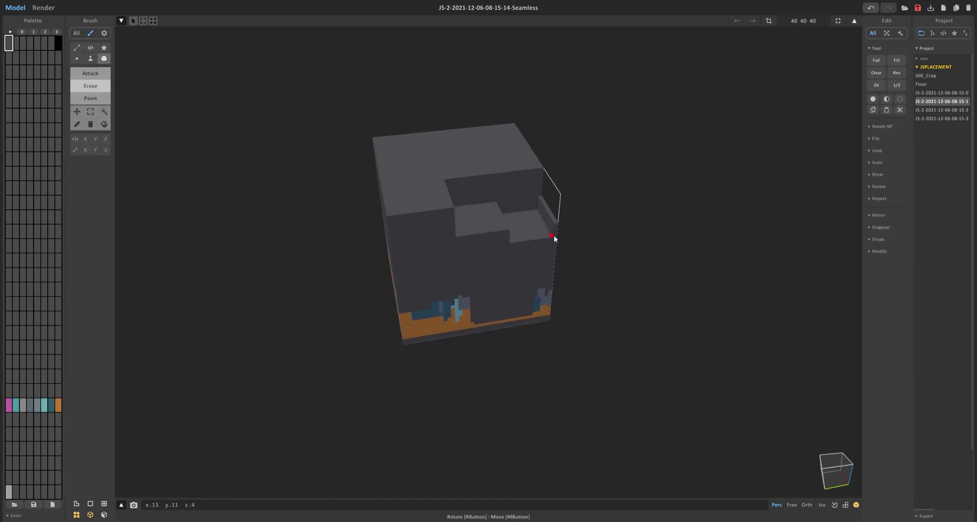
pyautogui.moveTo(417, 229)
pyautogui.mouseDown()
pyautogui.moveTo(389, 167)
pyautogui.moveTo(521, 166)
pyautogui.moveTo(531, 177)
pyautogui.mouseUp()
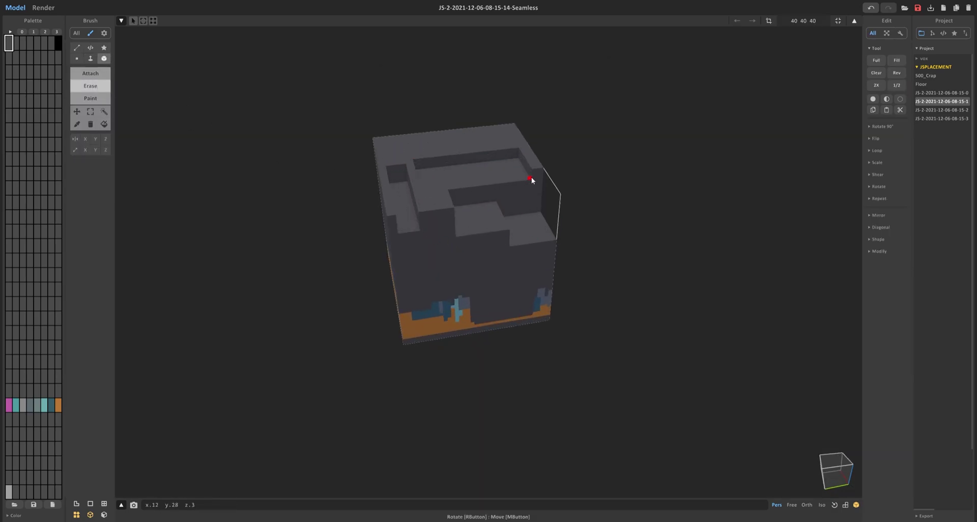
pyautogui.moveTo(471, 189); pyautogui.dragTo(472, 189)
pyautogui.press('Tab')
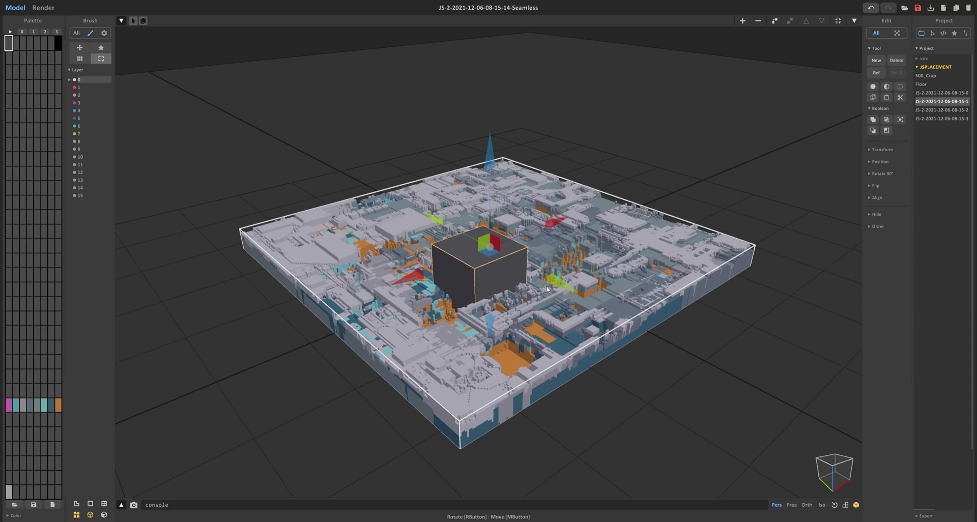
# Intersect the detailed plate with the dark cube and apply Boolean replacement to the cube
pyautogui.click(900, 119)
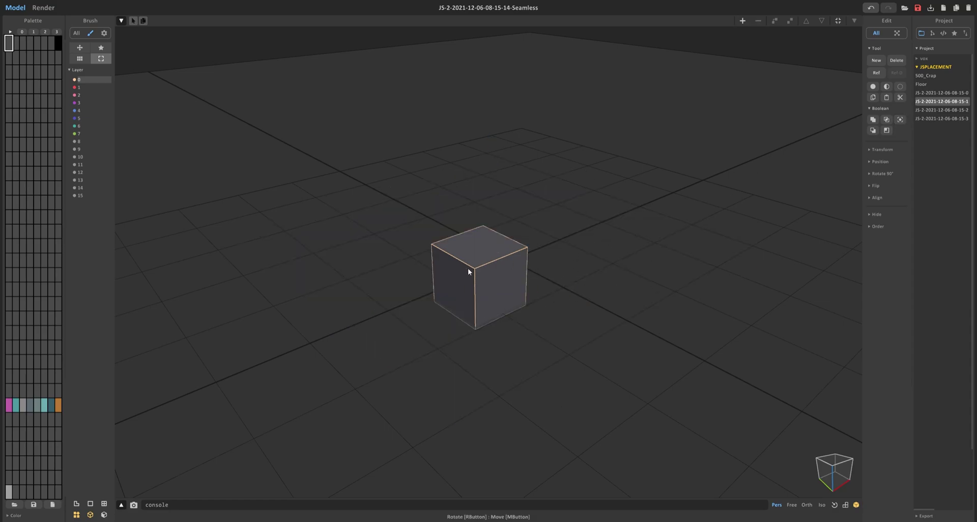
pyautogui.click(487, 268)
pyautogui.click(886, 130)
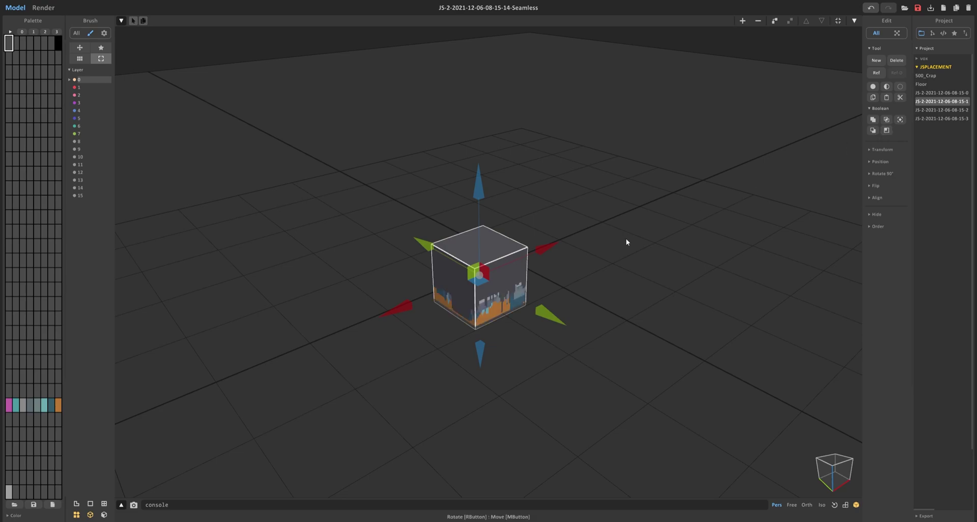
pyautogui.moveTo(626, 238); pyautogui.dragTo(545, 271, button='right')
pyautogui.click(770, 191)
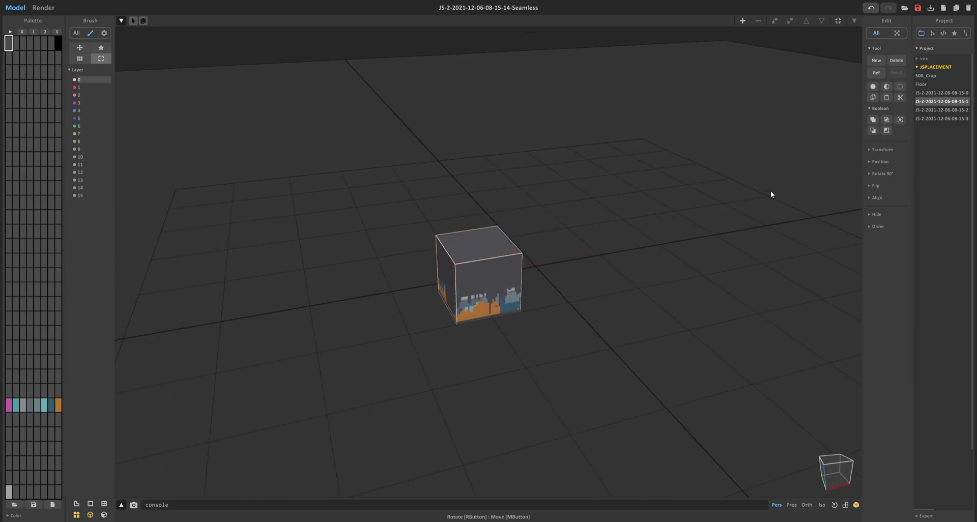
# Undo the Boolean operations back to the full detailed plate with the cube sunk into it
pyautogui.click(899, 121)
pyautogui.hotkey('ctrl', 'z')
pyautogui.hotkey('ctrl', 'z')
pyautogui.hotkey('ctrl', 'z')
pyautogui.hotkey('ctrl', 'z')
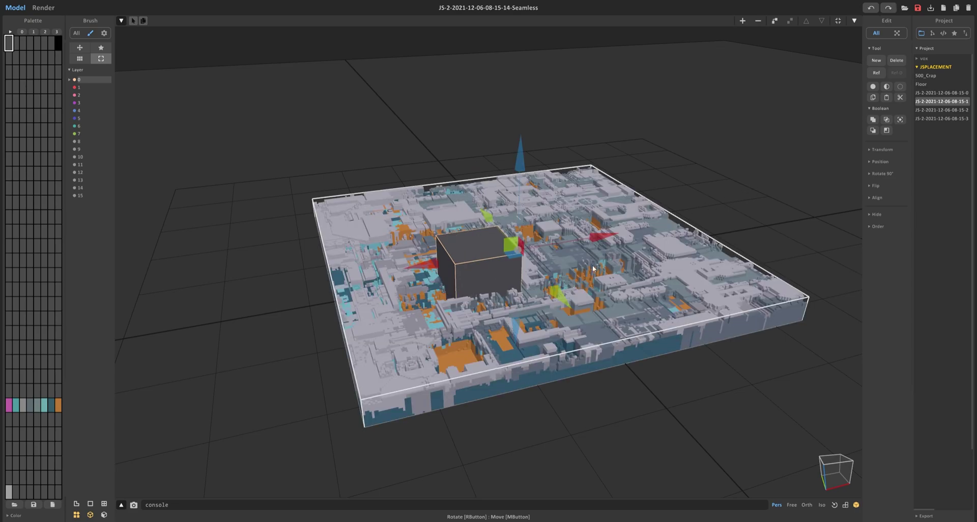
# Reduce the full plate to its overlap by Boolean intersection, replace the matching part of the cube, and inspect the cube from several sides
pyautogui.moveTo(644, 283); pyautogui.dragTo(676, 292, button='right')
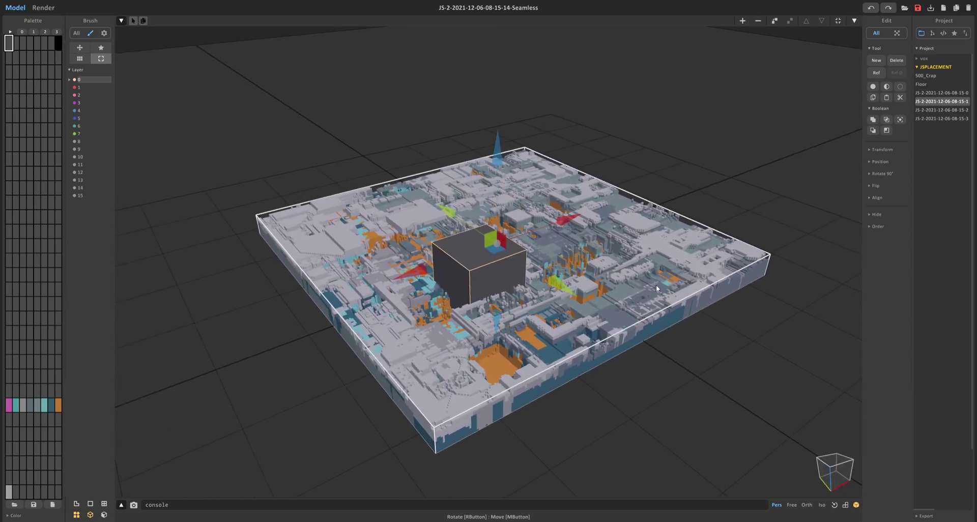
pyautogui.click(899, 120)
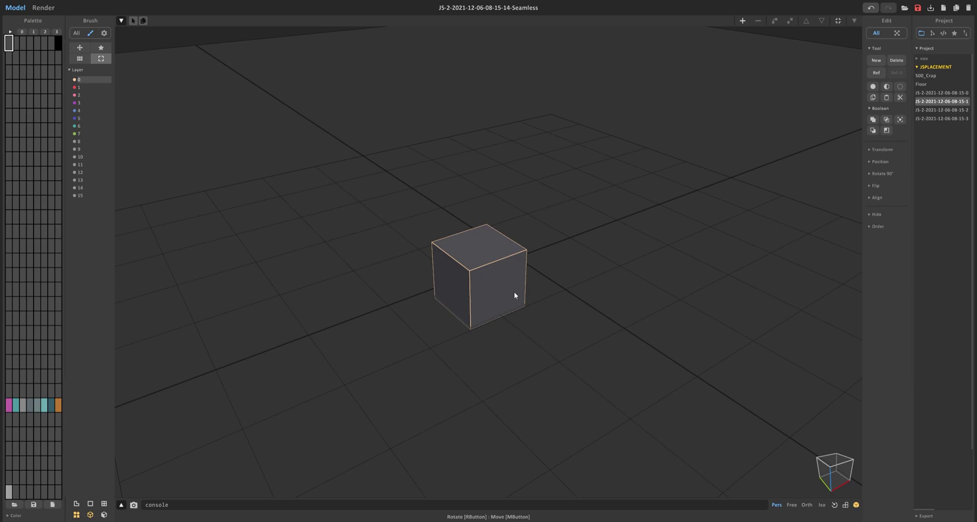
pyautogui.click(514, 292)
pyautogui.click(888, 130)
pyautogui.moveTo(569, 233)
pyautogui.mouseDown(button='right')
pyautogui.moveTo(553, 234)
pyautogui.moveTo(567, 219)
pyautogui.mouseUp(button='right')
pyautogui.scroll(-3, 344, 356)
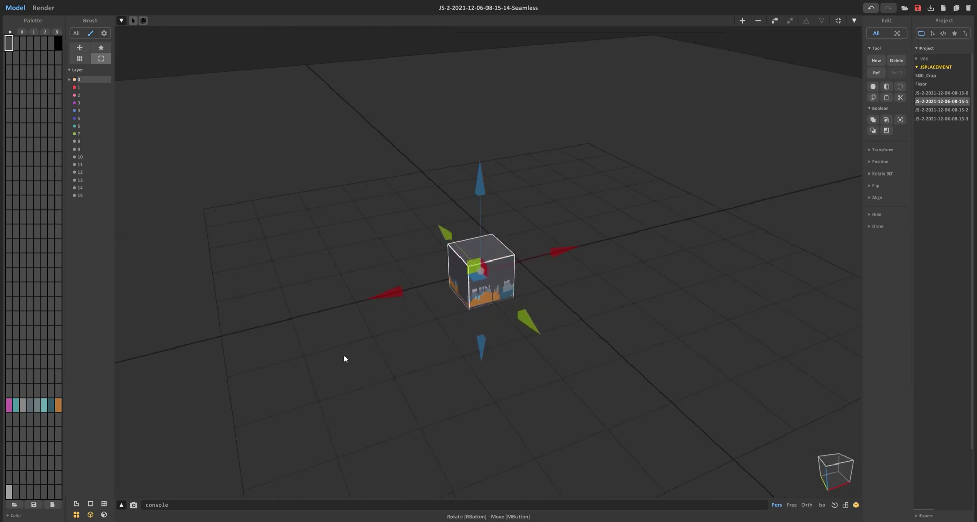
pyautogui.moveTo(468, 229); pyautogui.dragTo(596, 183, button='right')
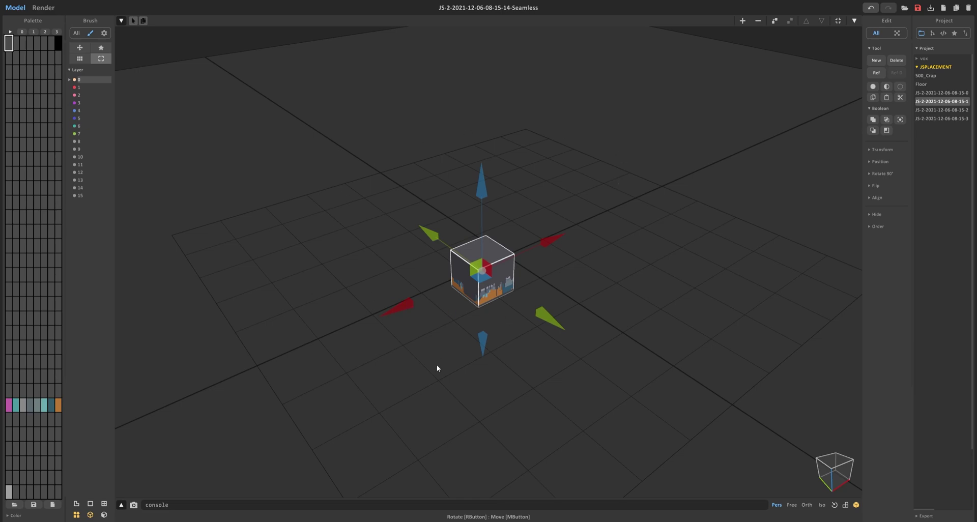